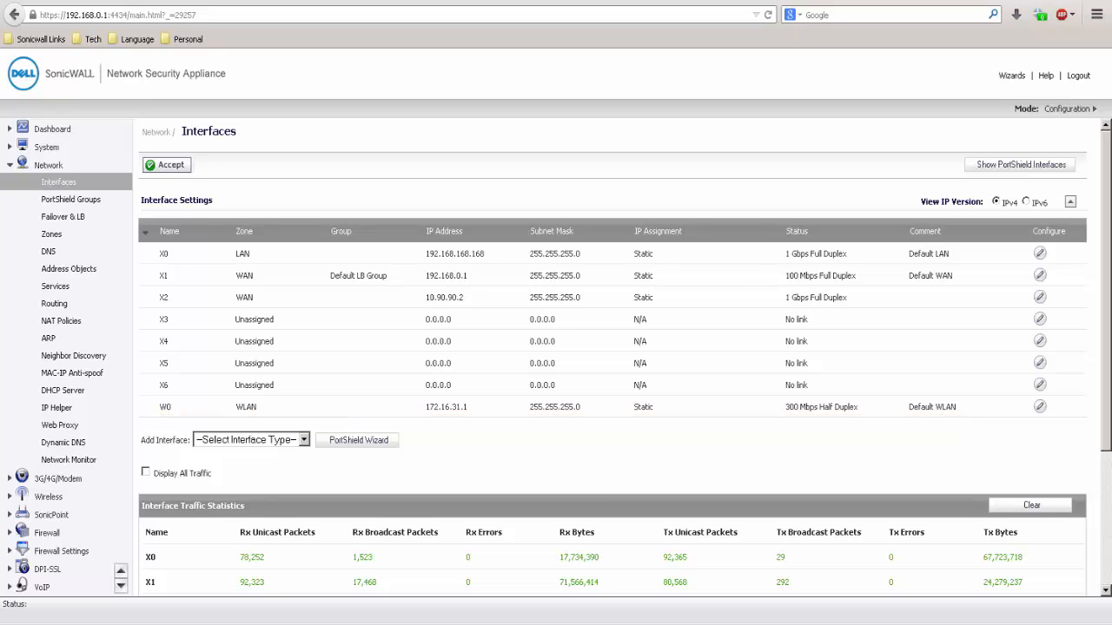
Enable the WLAN radio in the wireless settings, set the SSID to CorpWifi and save the changes.
click(49, 497)
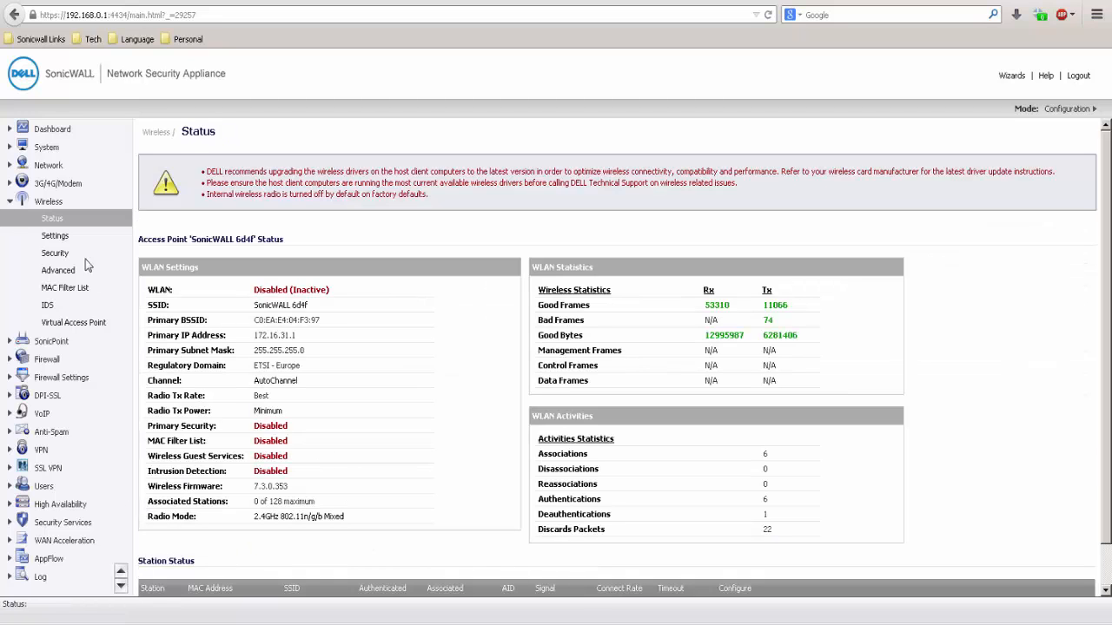
click(54, 236)
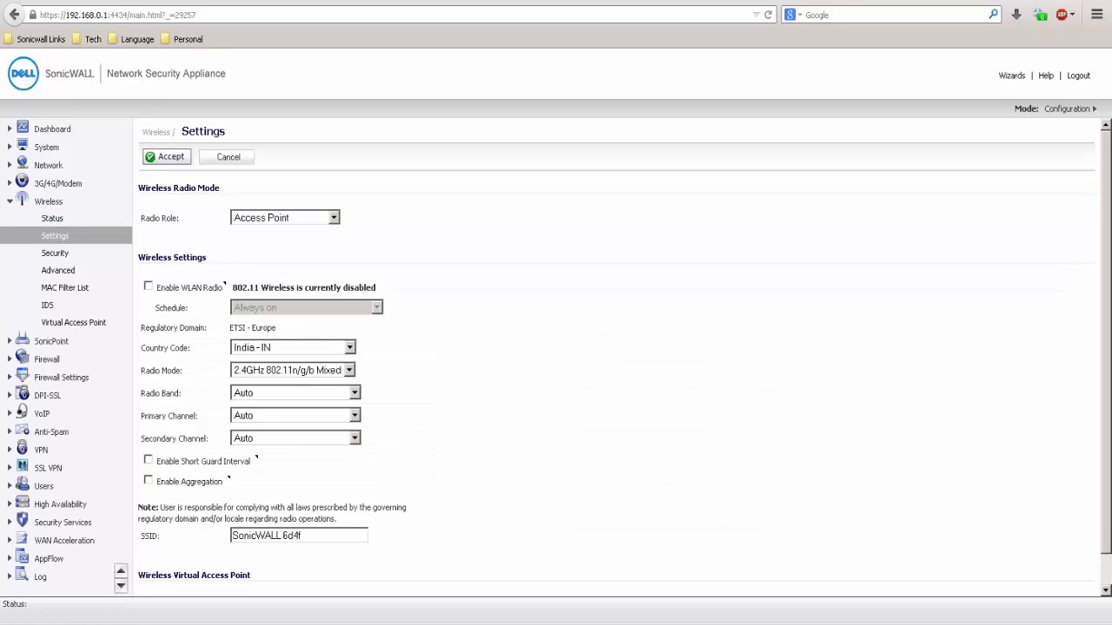
click(148, 286)
click(669, 288)
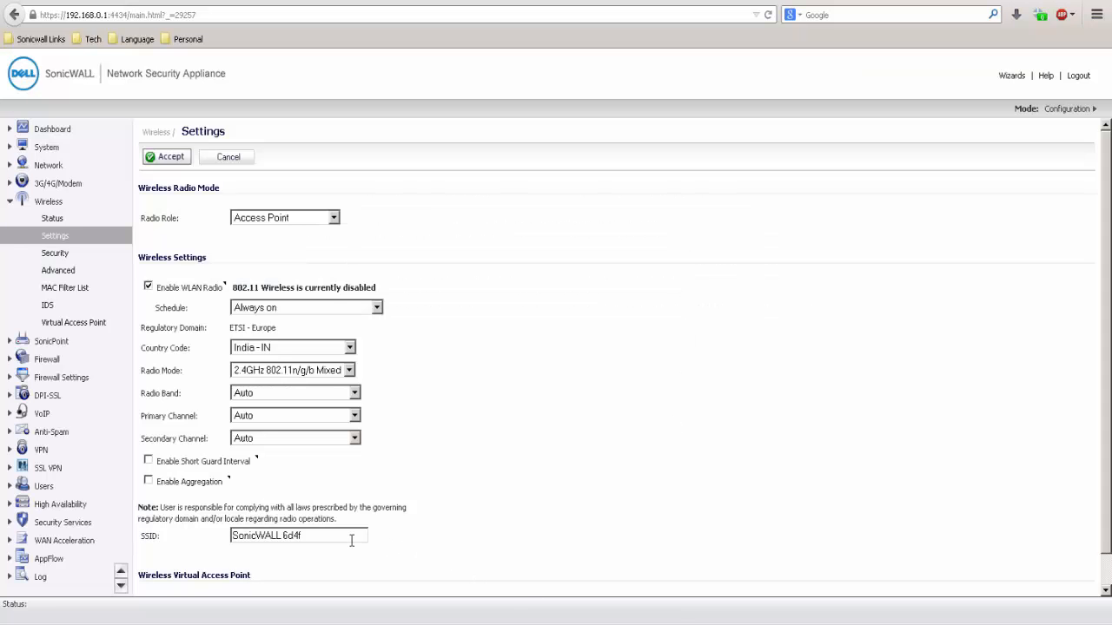
drag(351, 536, 120, 519)
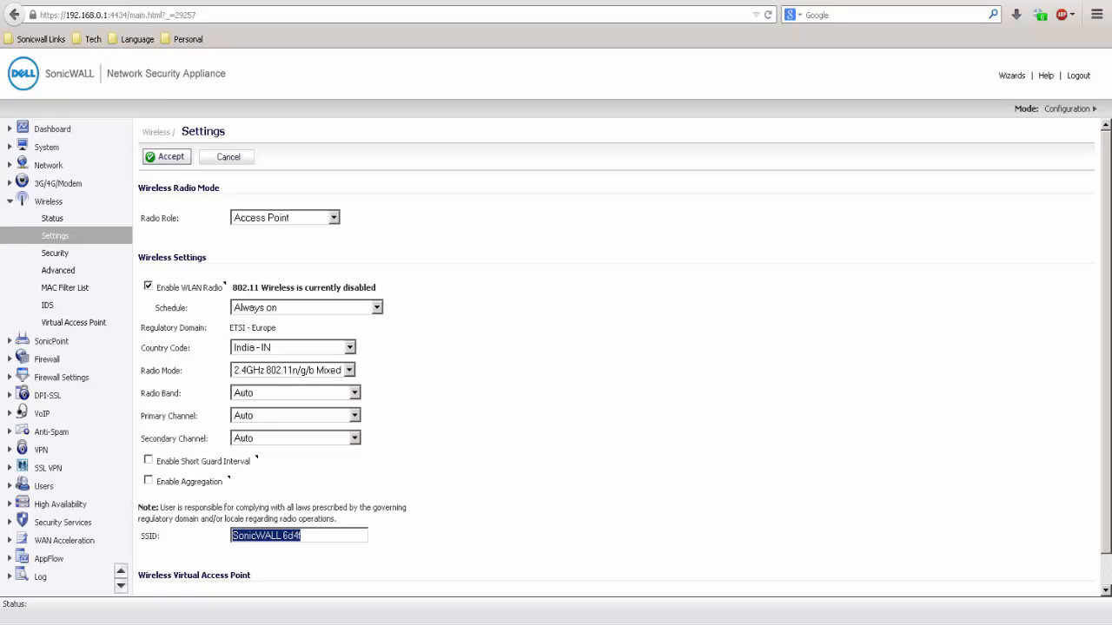
text(CorpWifi)
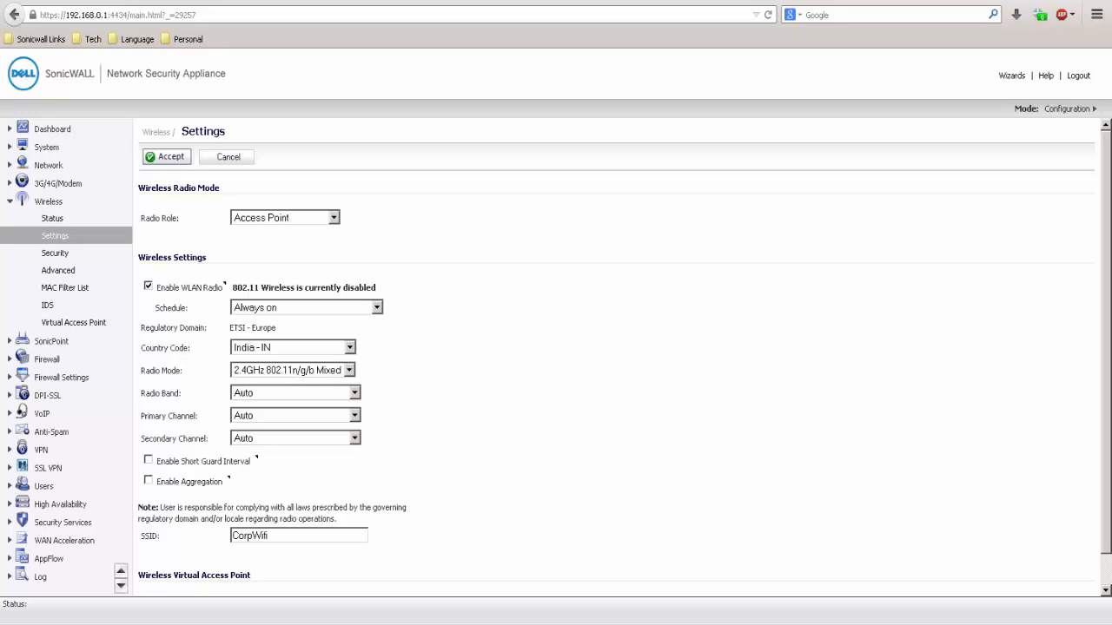
click(175, 159)
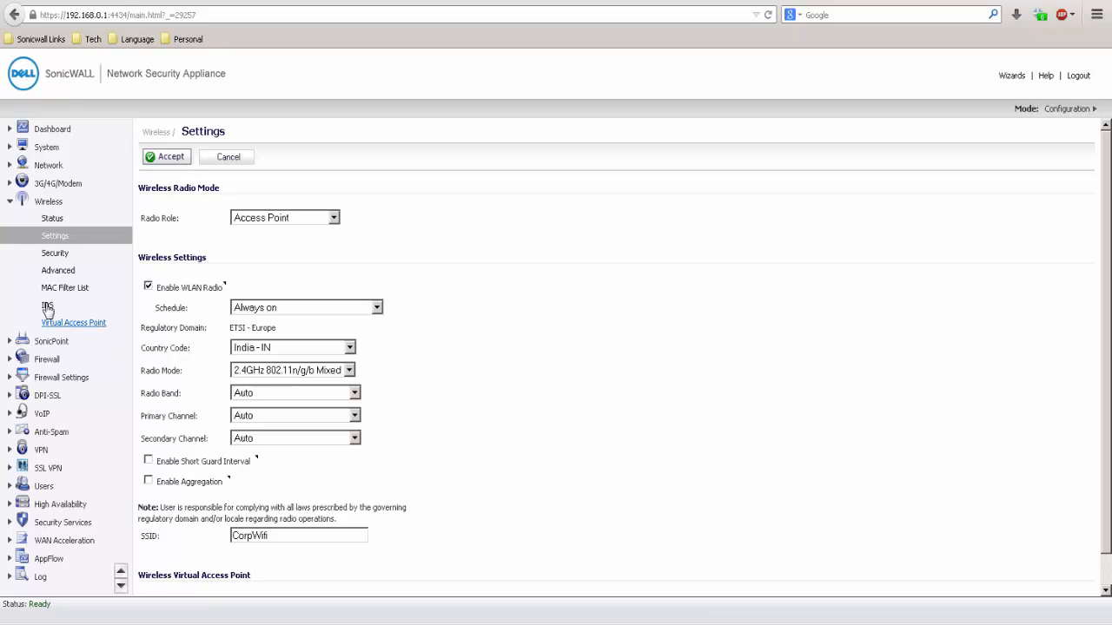
Set the wireless security authentication type to WPA2 - AUTO - EAP and keep the cipher type on Auto.
click(48, 255)
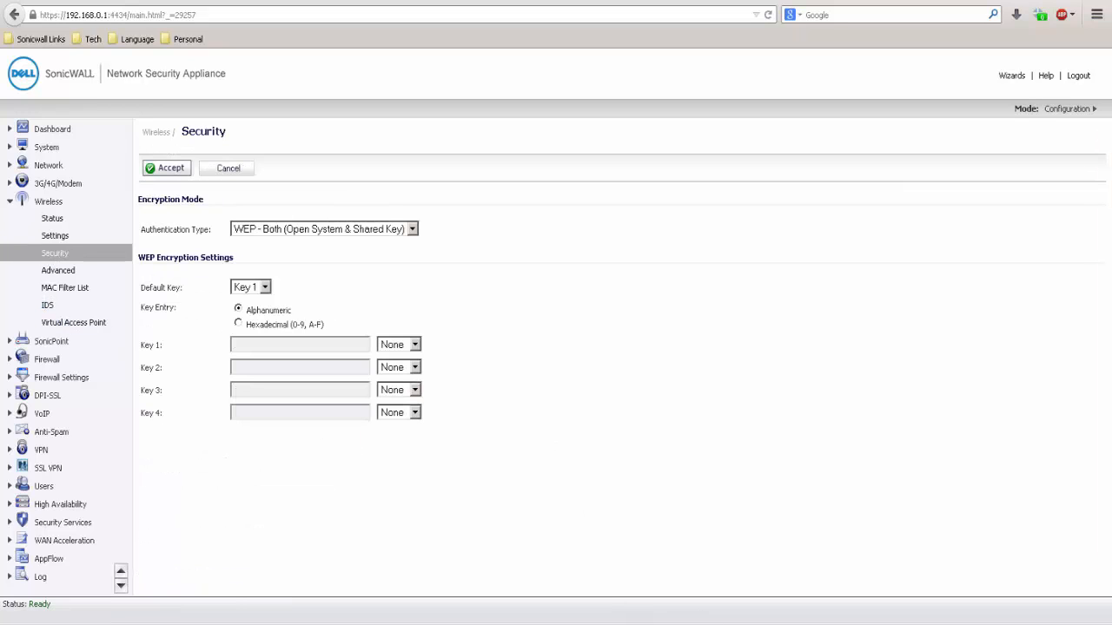
click(410, 229)
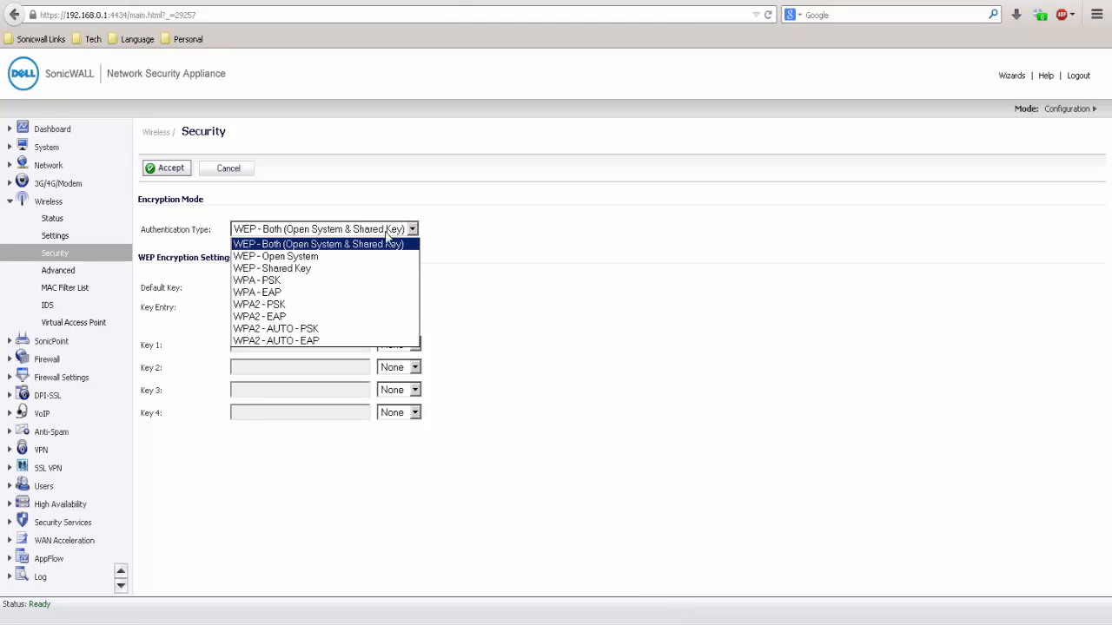
click(330, 342)
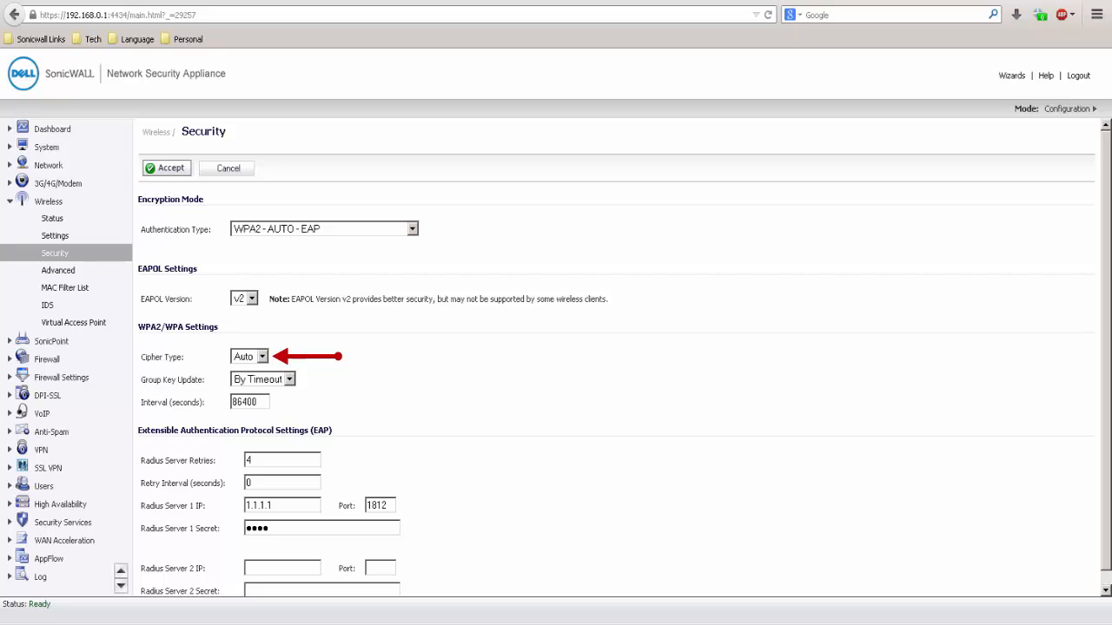
click(262, 357)
click(262, 358)
Set the Radius Server 1 IP to 192.168.168.3, enter the Radius Server 1 secret and save the security settings.
drag(275, 508, 223, 492)
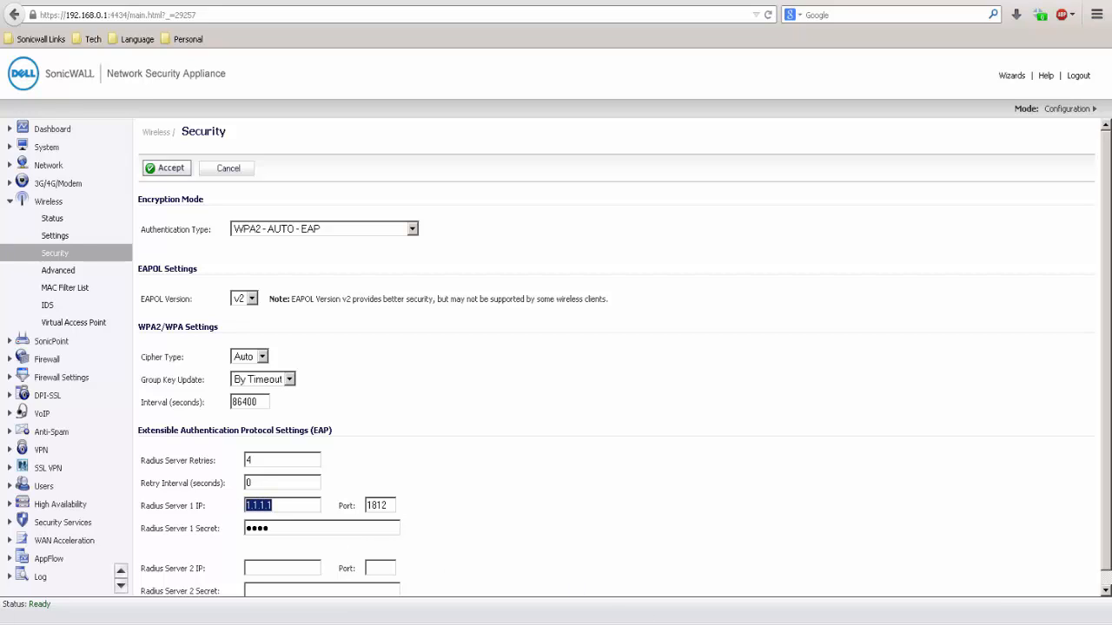
text(192.168.168.3)
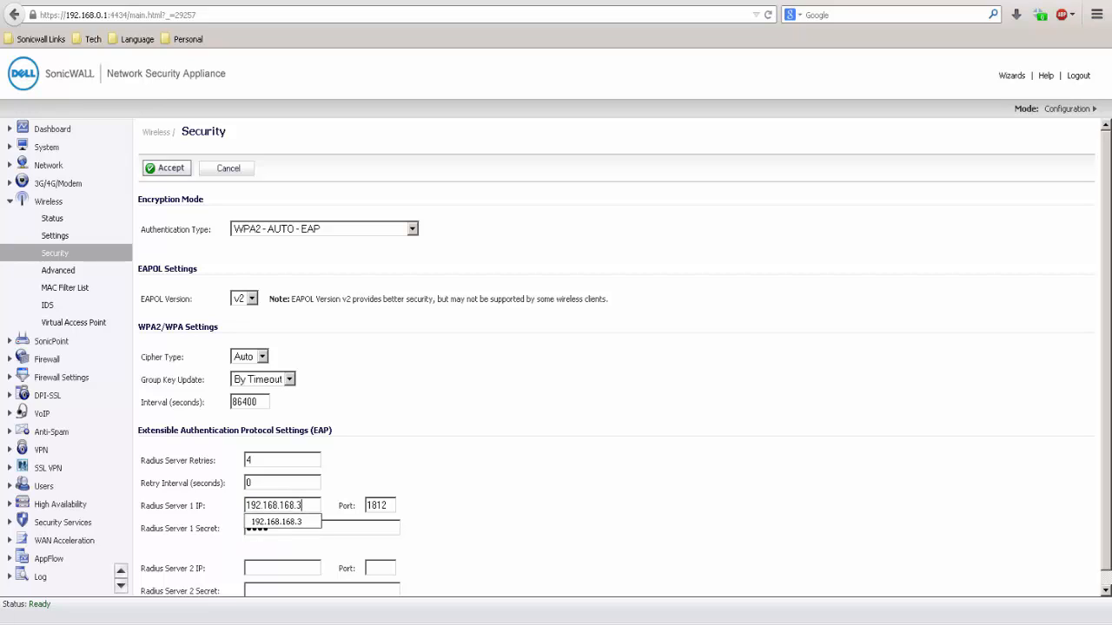
key(Tab)
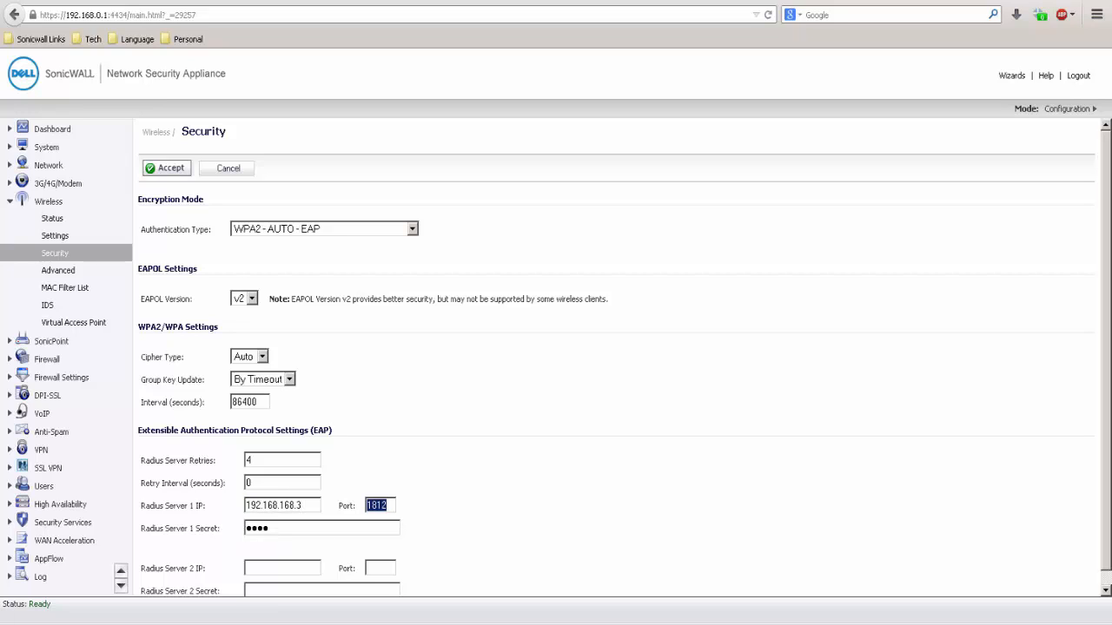
key(Tab)
text(••••)
click(175, 170)
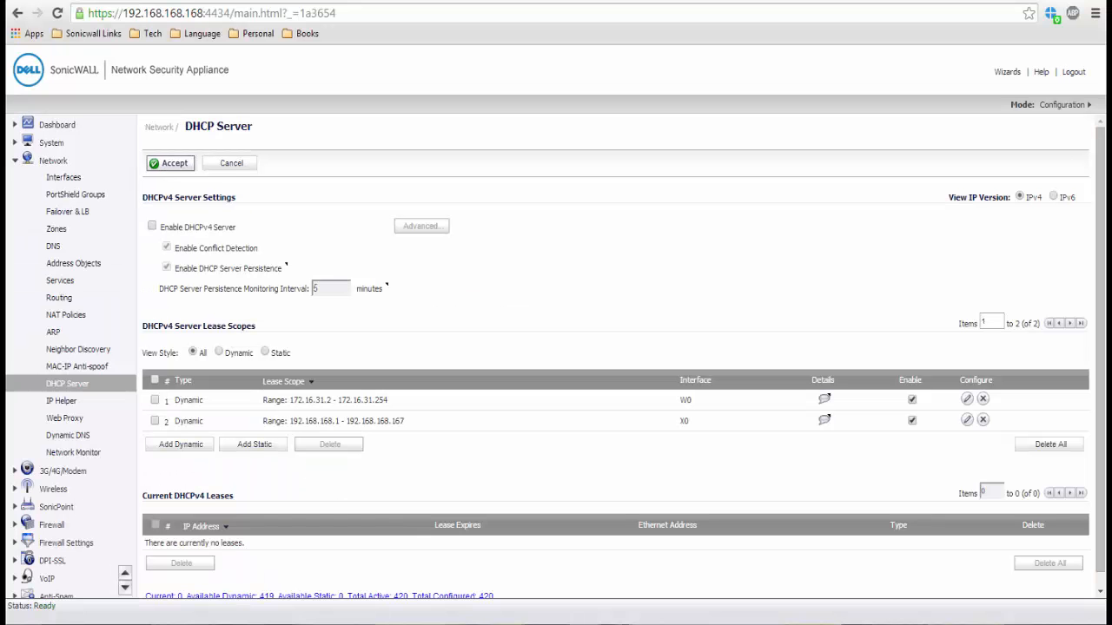
Enable the DHCPv4 server in the network's DHCP Server settings and save the change.
click(152, 227)
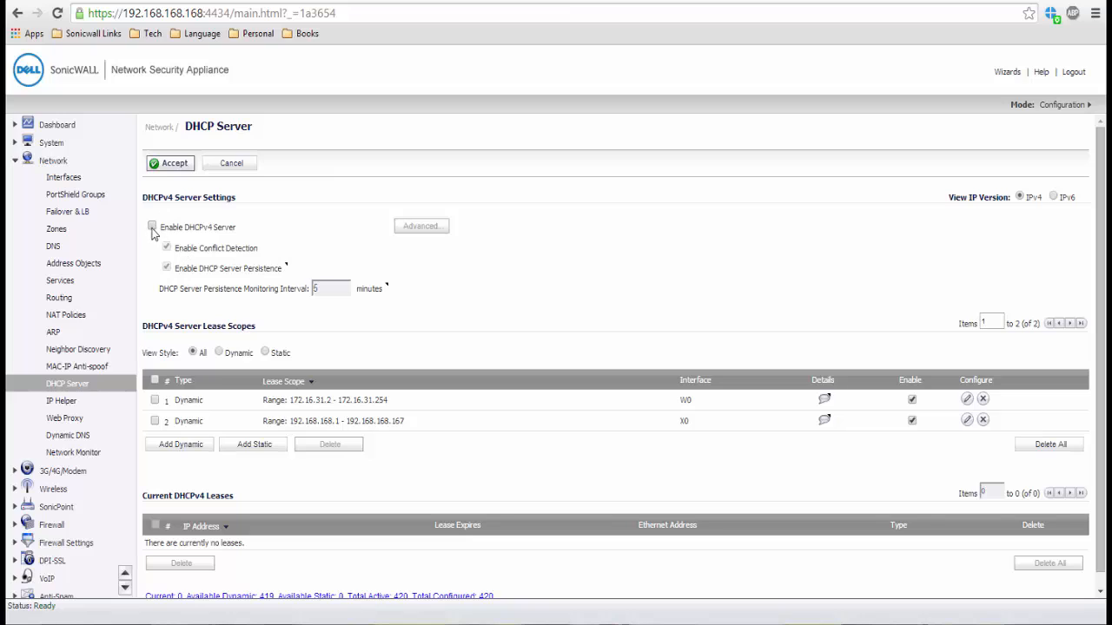
click(178, 168)
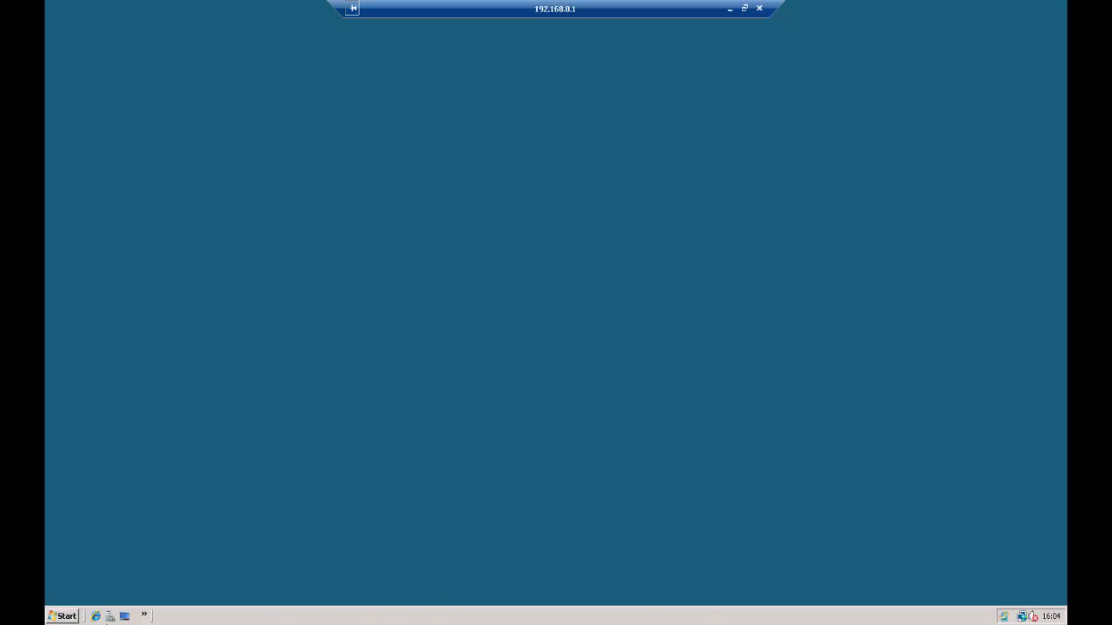
Switch to the Windows server's remote desktop and open the Network Policy Server administrative tool.
click(66, 616)
mouse_move(261, 419)
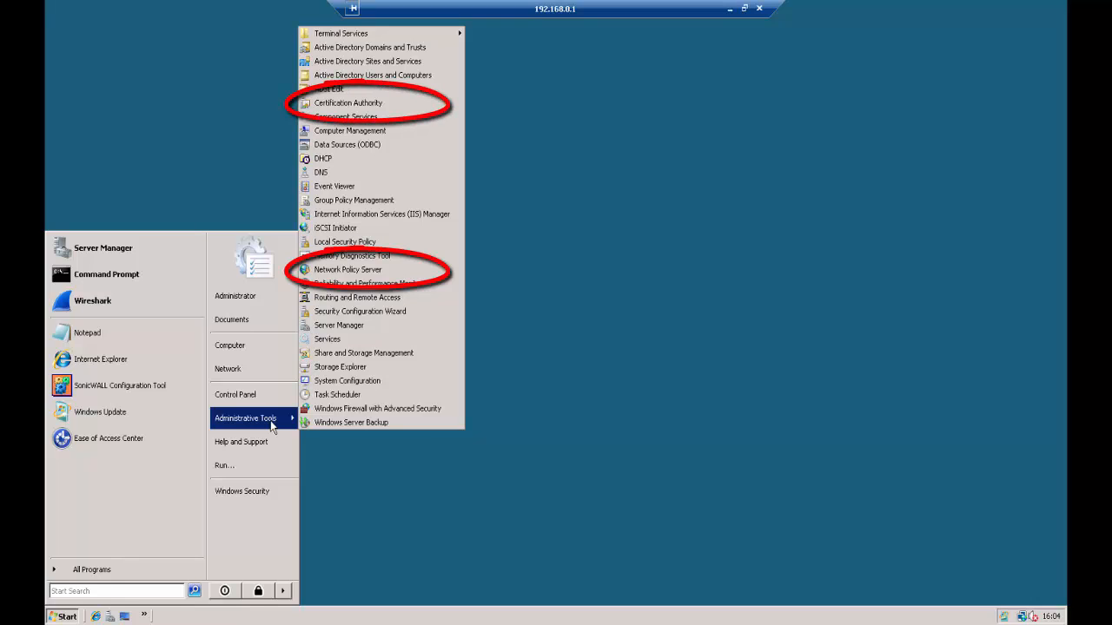
click(348, 270)
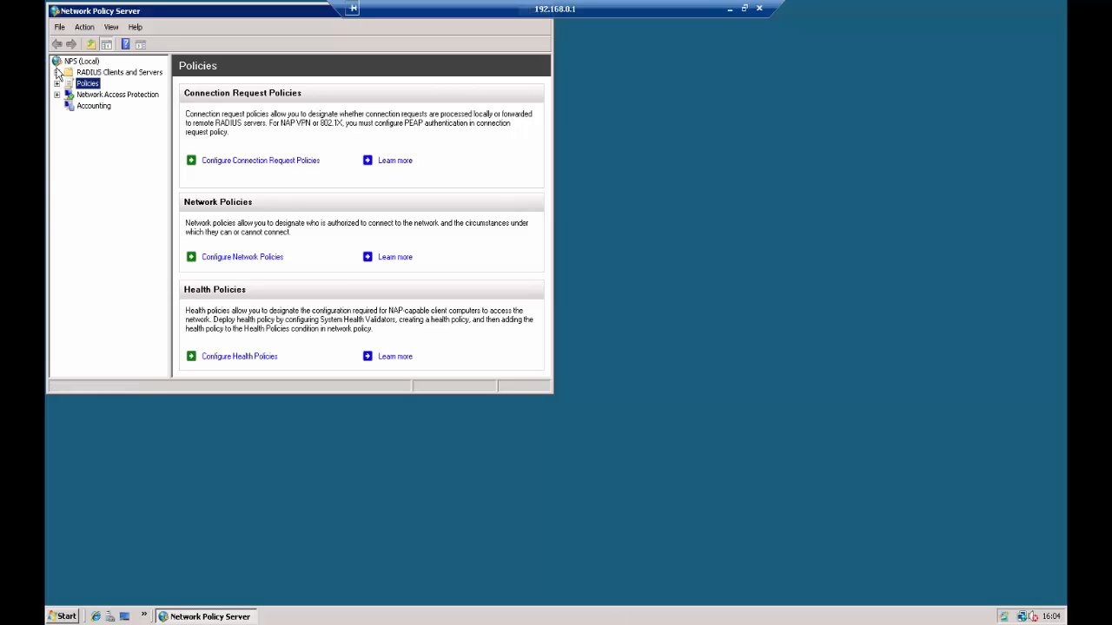
Start a new RADIUS client with the friendly name SonicWALL and the address 192.168.168.168.
click(56, 72)
right_click(111, 83)
click(152, 91)
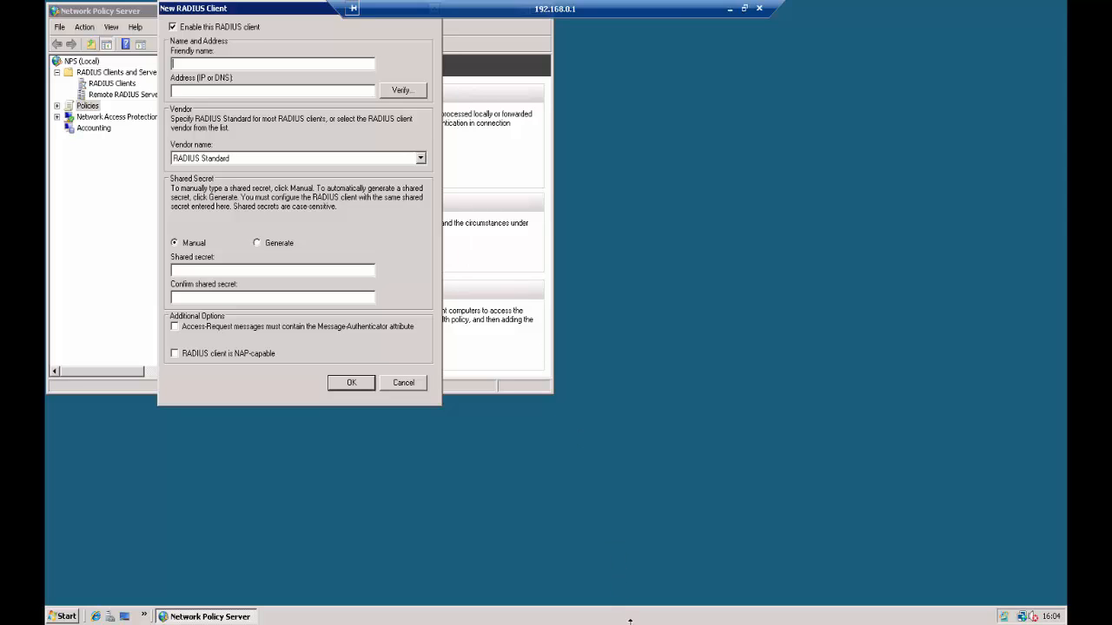
text(SonicWALL)
text(192.168.168)
text(.168)
Enter and confirm the RADIUS client's shared secret, leave the additional options off and save the client.
key(Tab)
key(Tab)
key(Tab)
text(test)
key(Tab)
text(test)
key(Tab)
key(Tab)
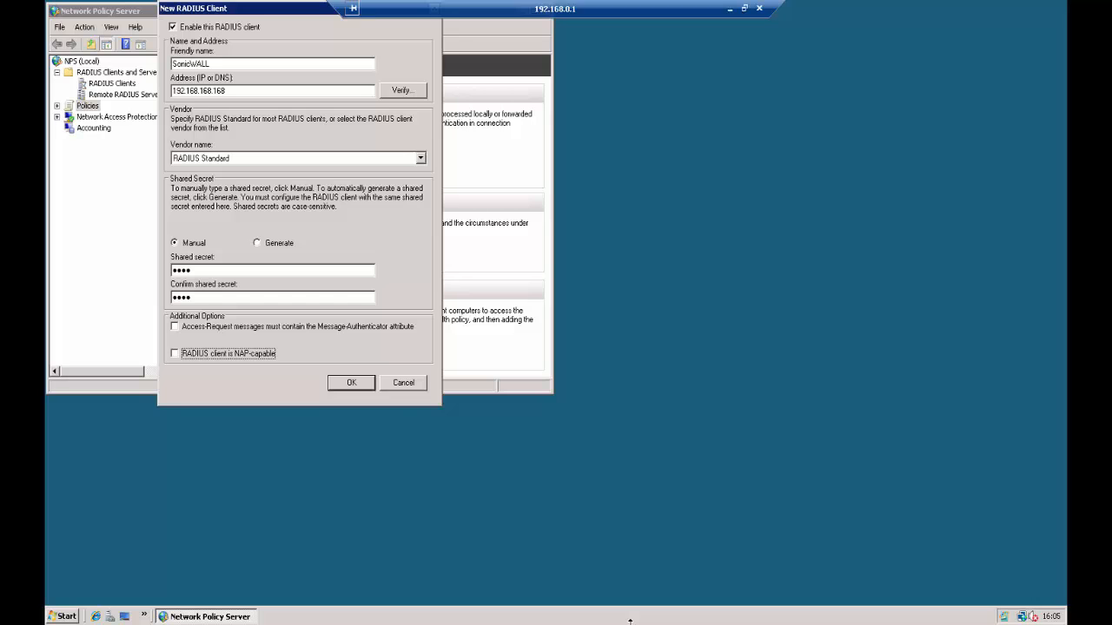
key(Tab)
key(Return)
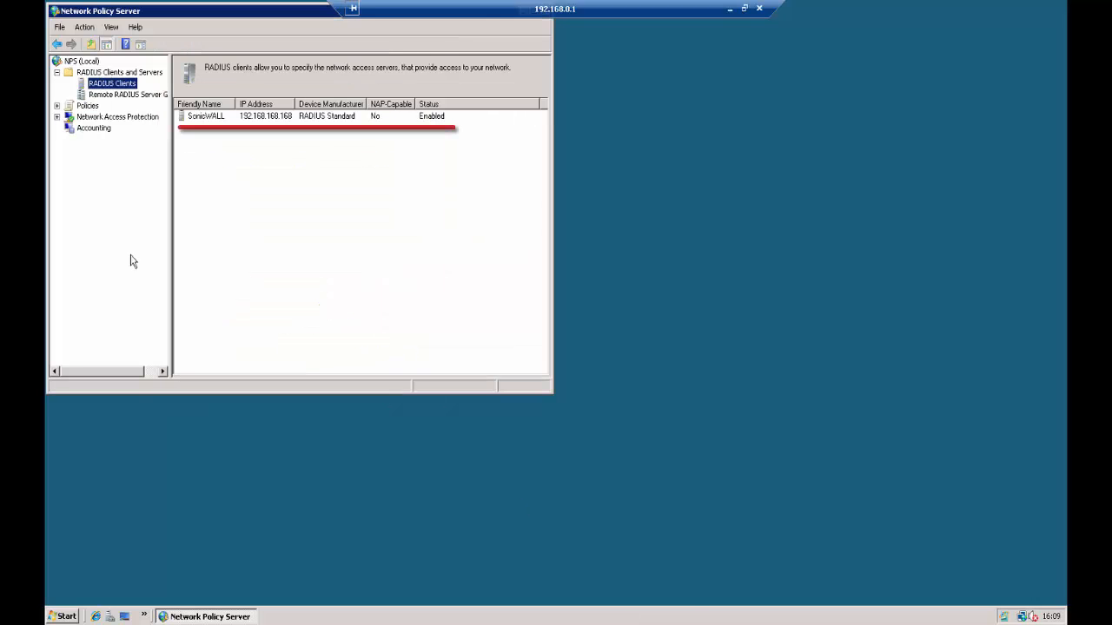
Review the connection request policies, and start a new network policy named Wireless Clients with the network access server type Unspecified.
click(57, 105)
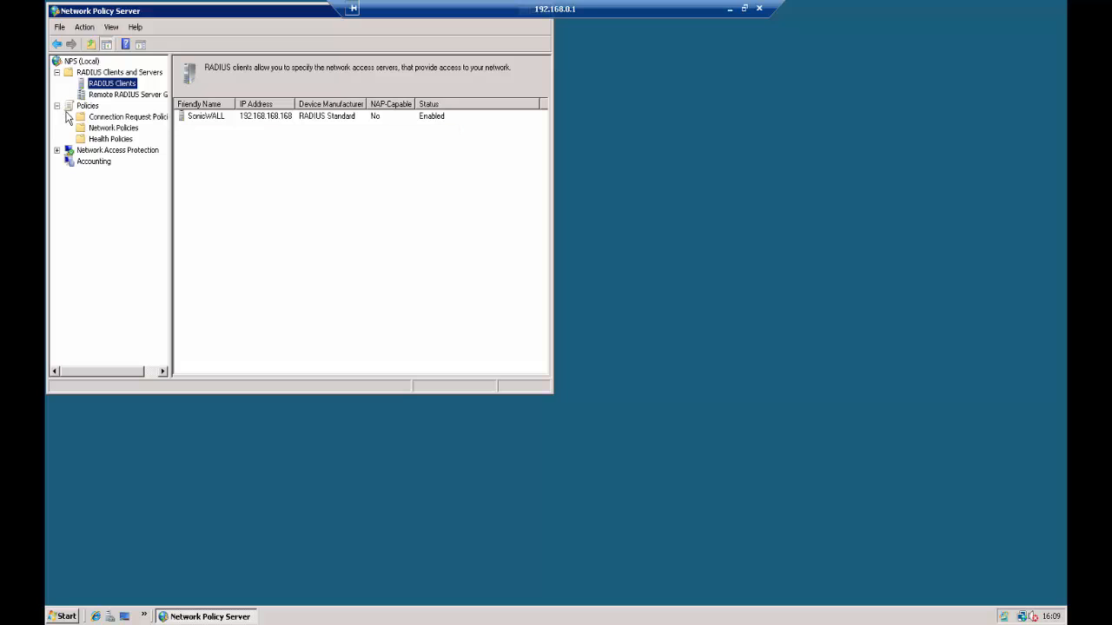
click(121, 116)
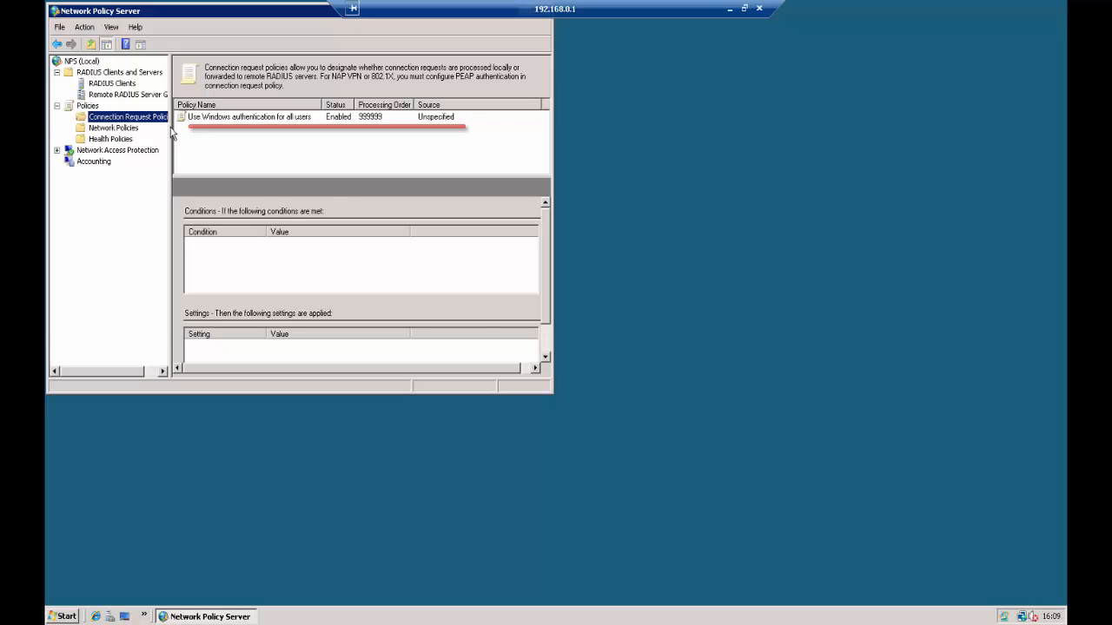
click(116, 128)
right_click(116, 129)
click(130, 137)
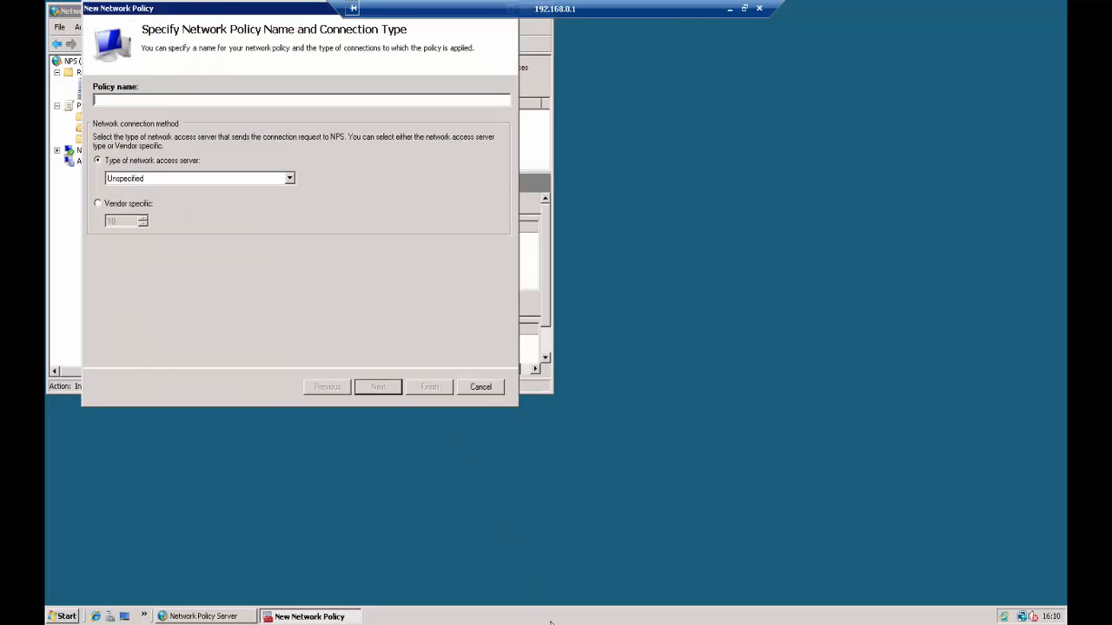
text(Wireless Clients)
click(376, 389)
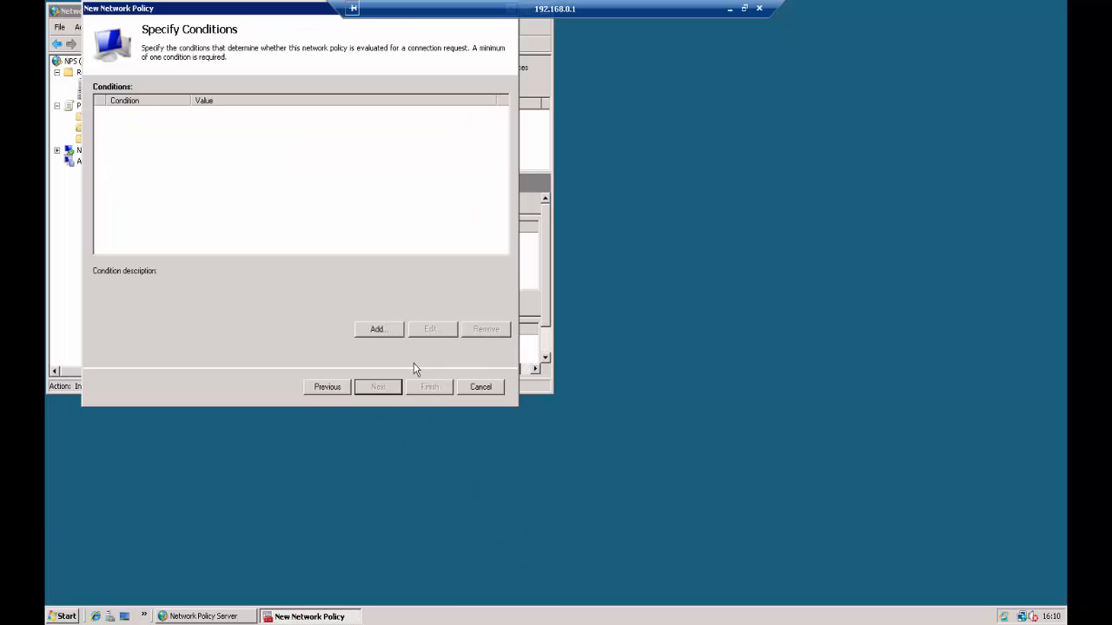
Add a User Groups condition for Domain Users to the network policy and keep the permission as Access granted.
click(385, 335)
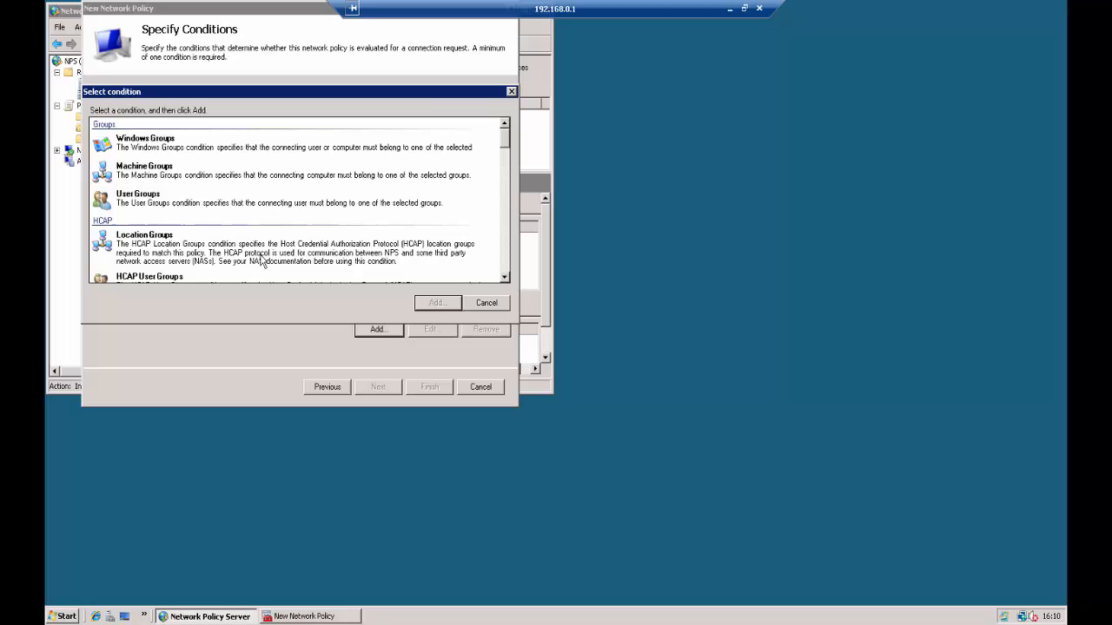
double_click(159, 200)
click(271, 263)
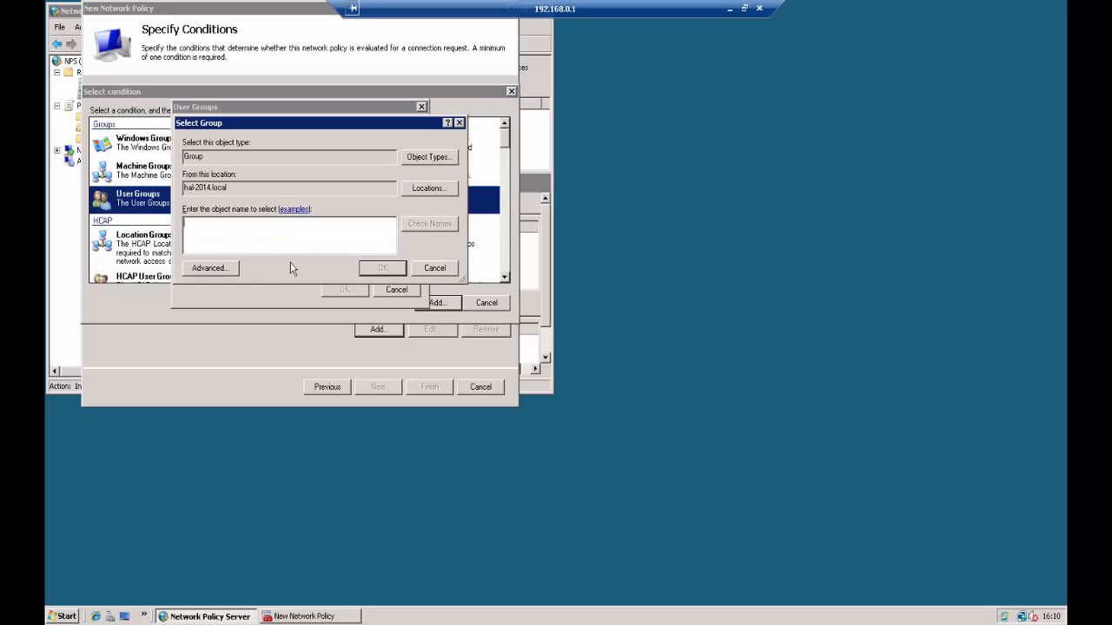
text(Domain Users)
key(Return)
click(345, 290)
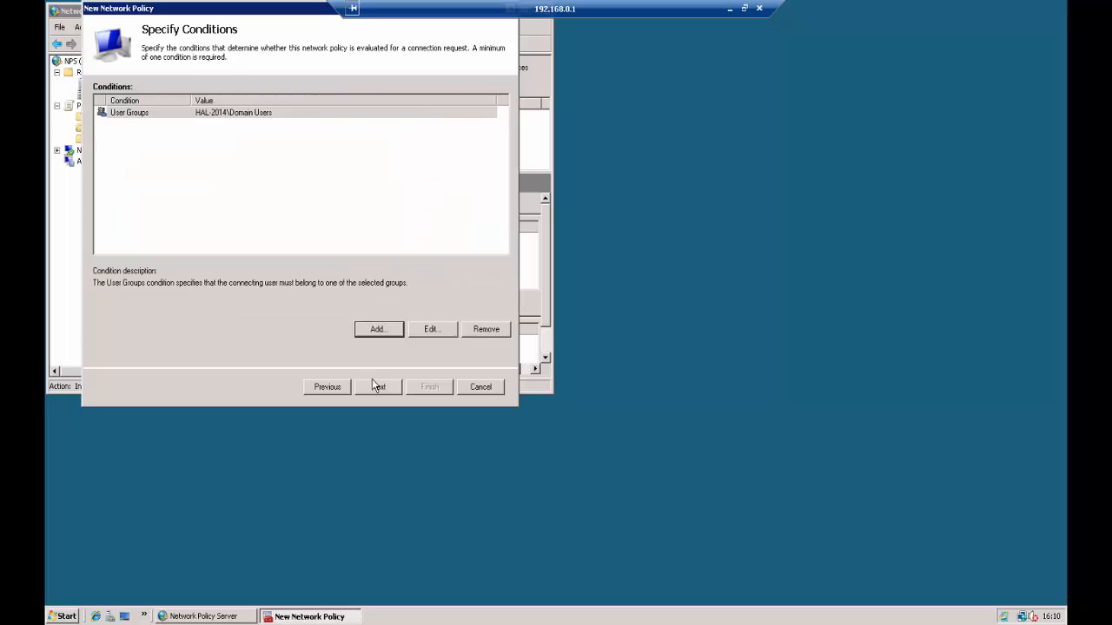
click(377, 388)
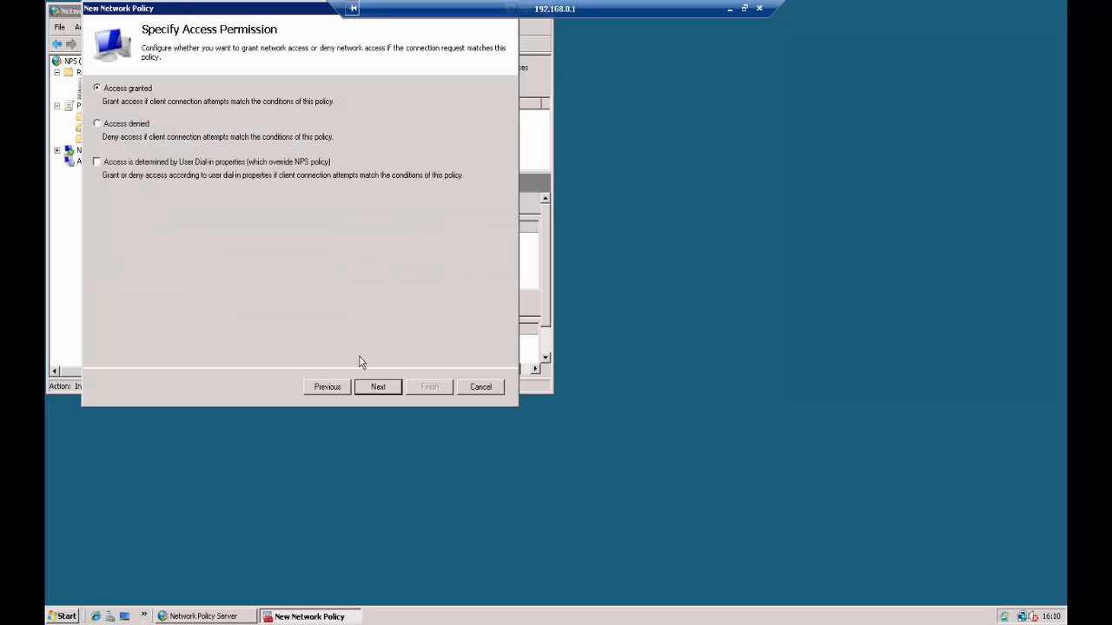
click(374, 390)
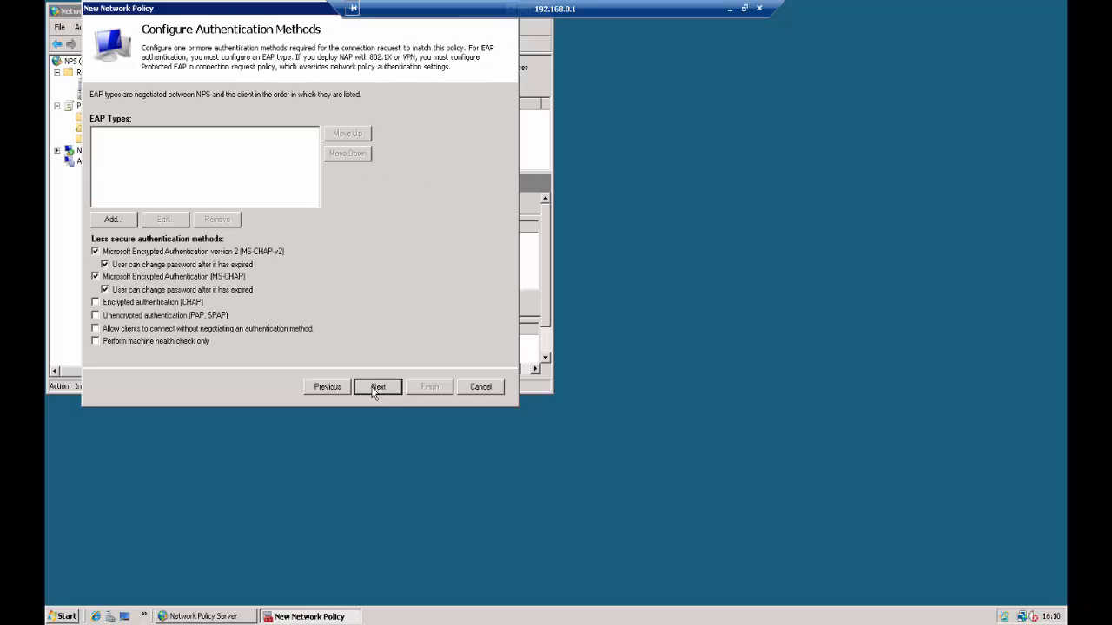
Add Microsoft: Protected EAP (PEAP) as the policy's EAP type, keep the default constraints and settings, and finish the Wireless Clients policy.
click(98, 220)
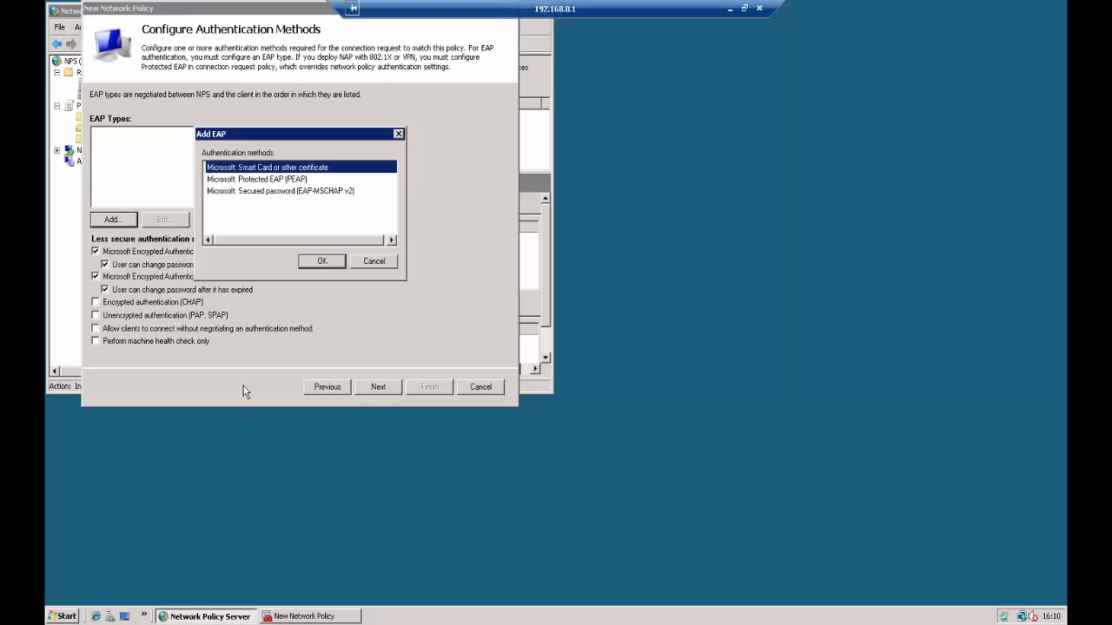
click(292, 179)
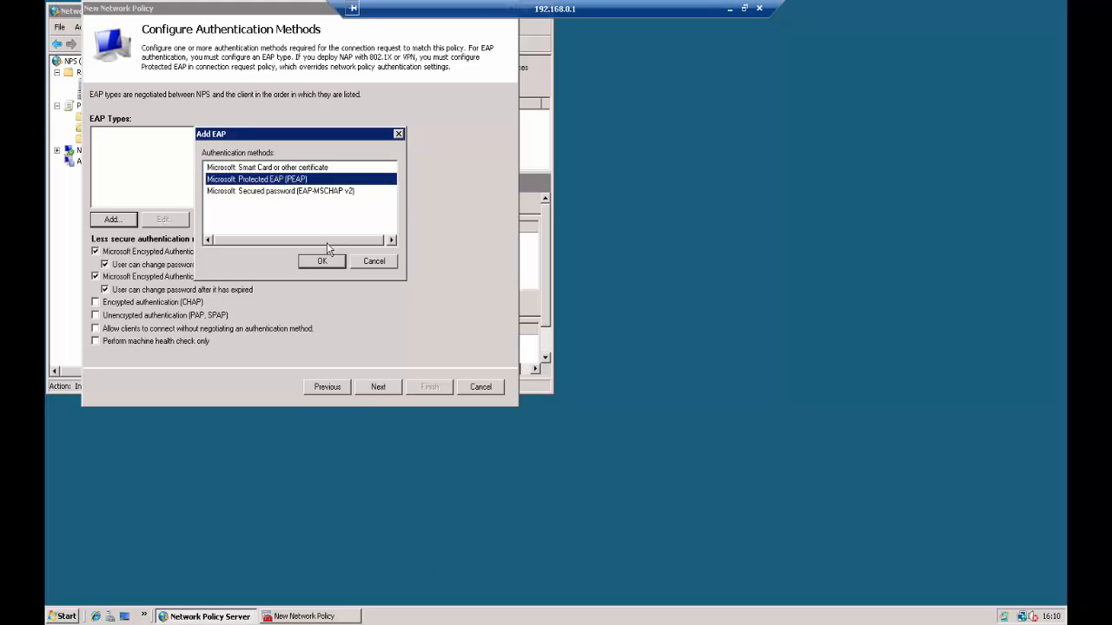
click(331, 261)
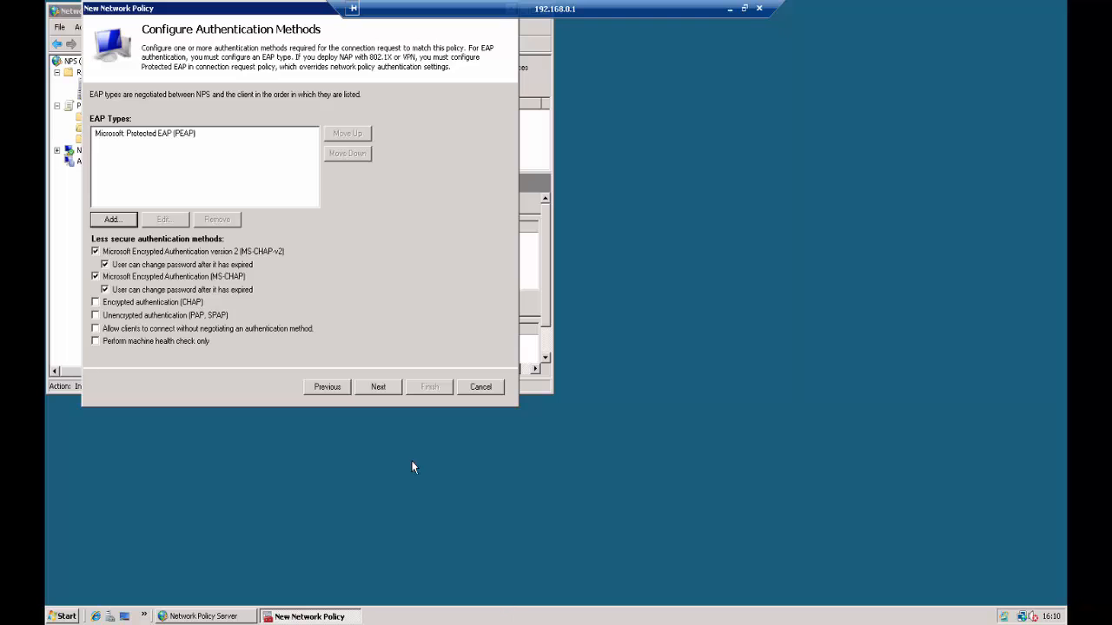
click(375, 388)
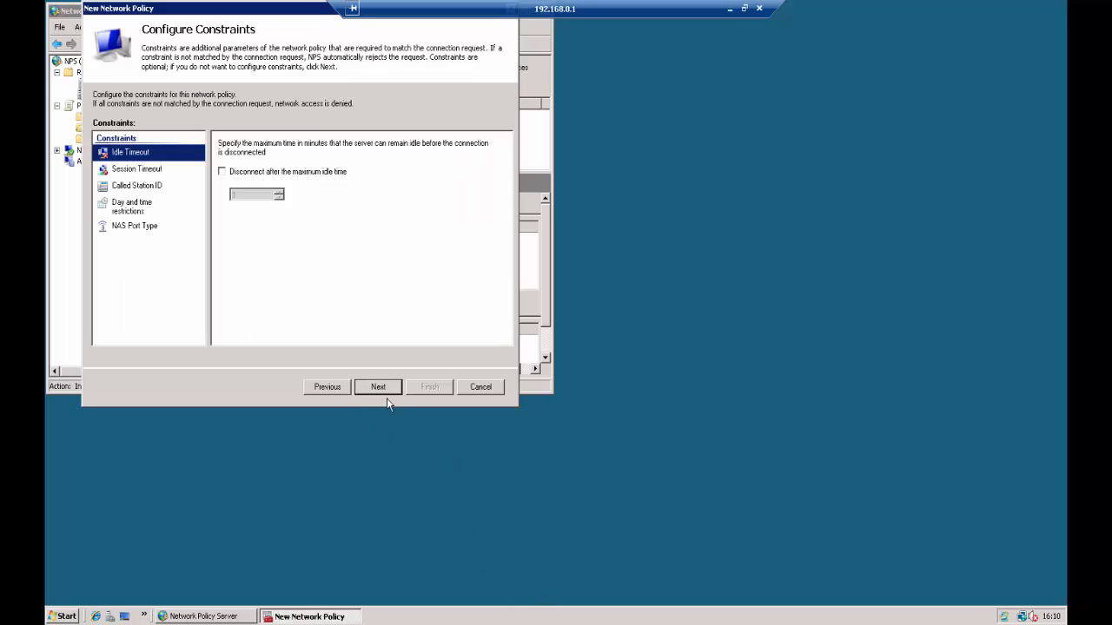
click(374, 389)
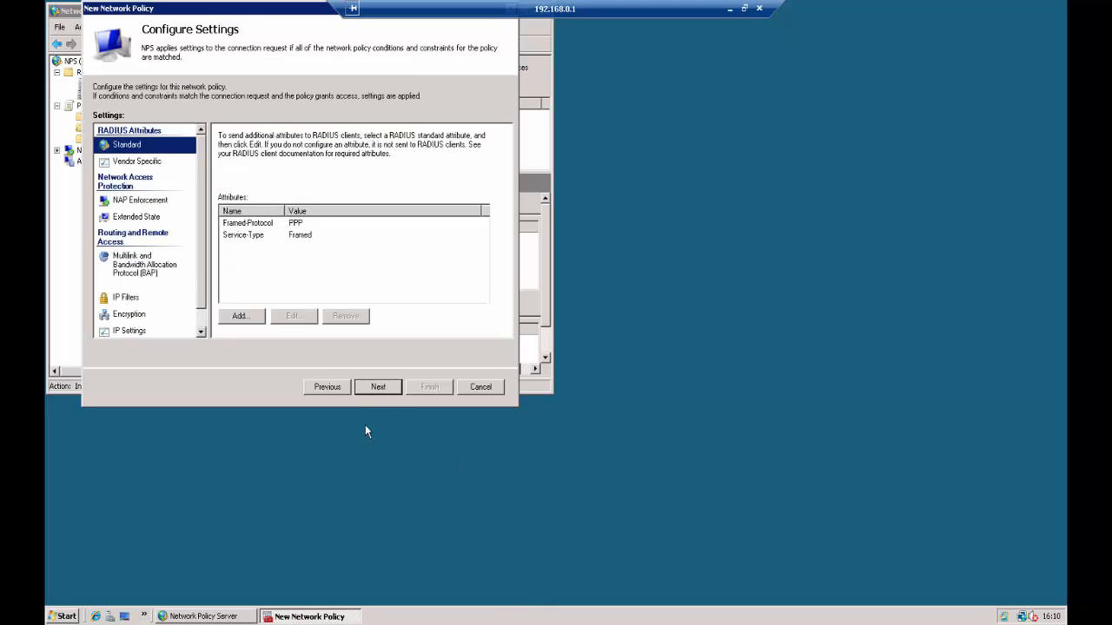
click(377, 389)
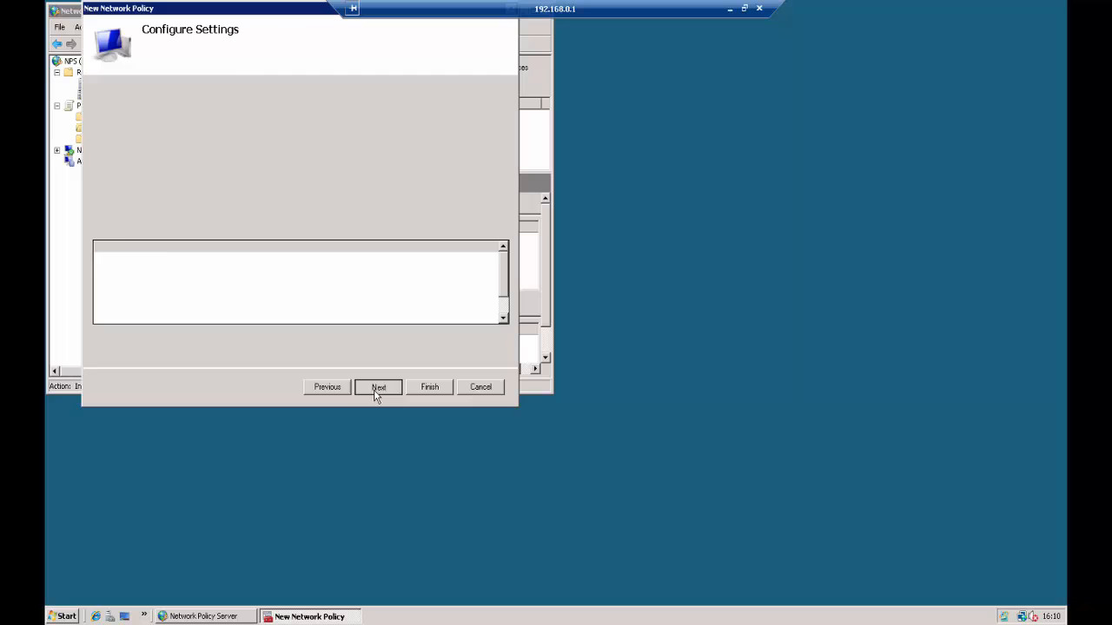
click(429, 386)
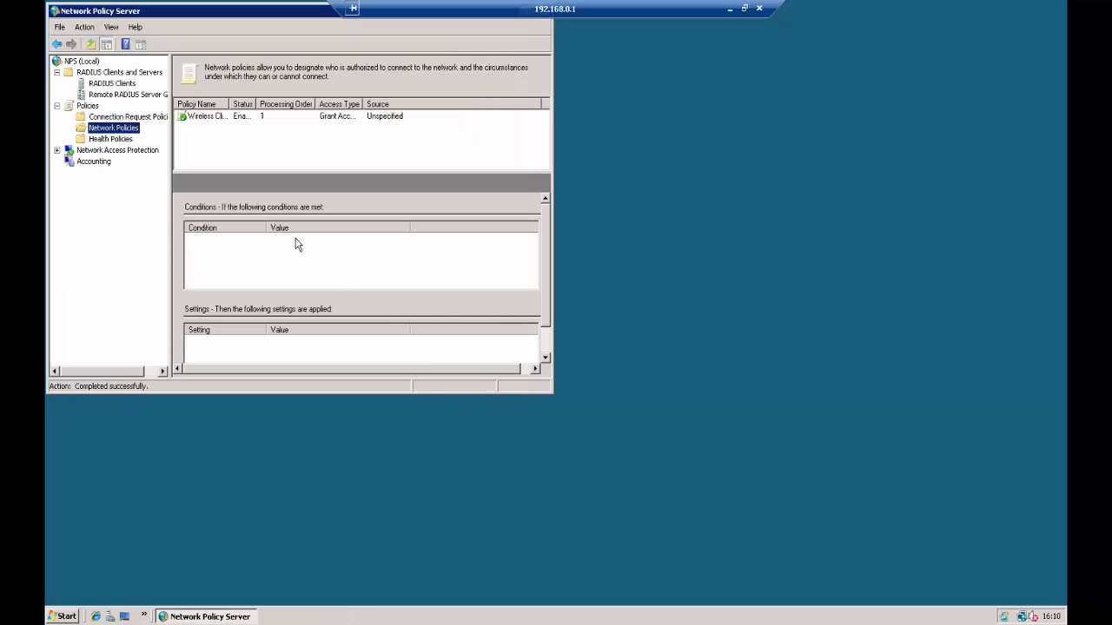
Review the server certificate selection in the Protected EAP properties under the Wireless Clients policy's authentication constraints.
click(199, 118)
double_click(200, 118)
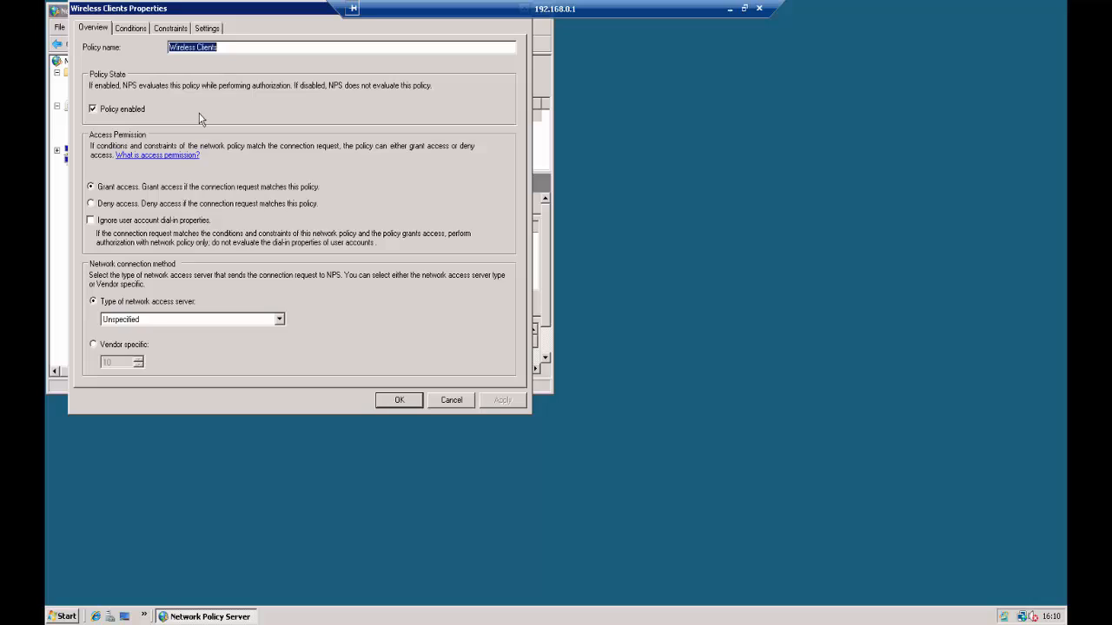
click(177, 29)
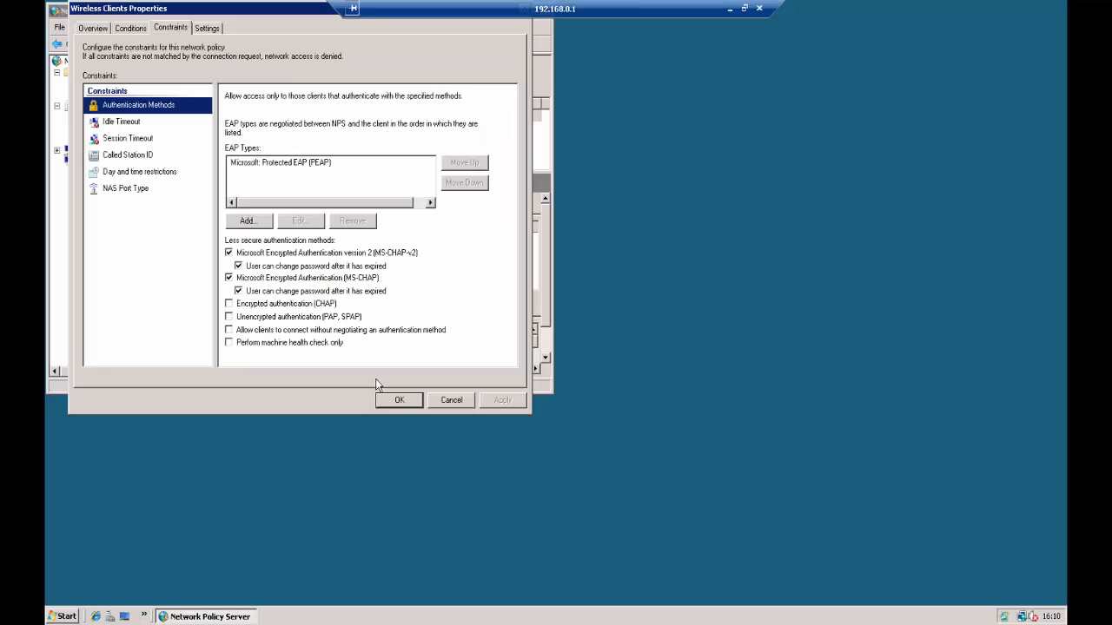
click(303, 177)
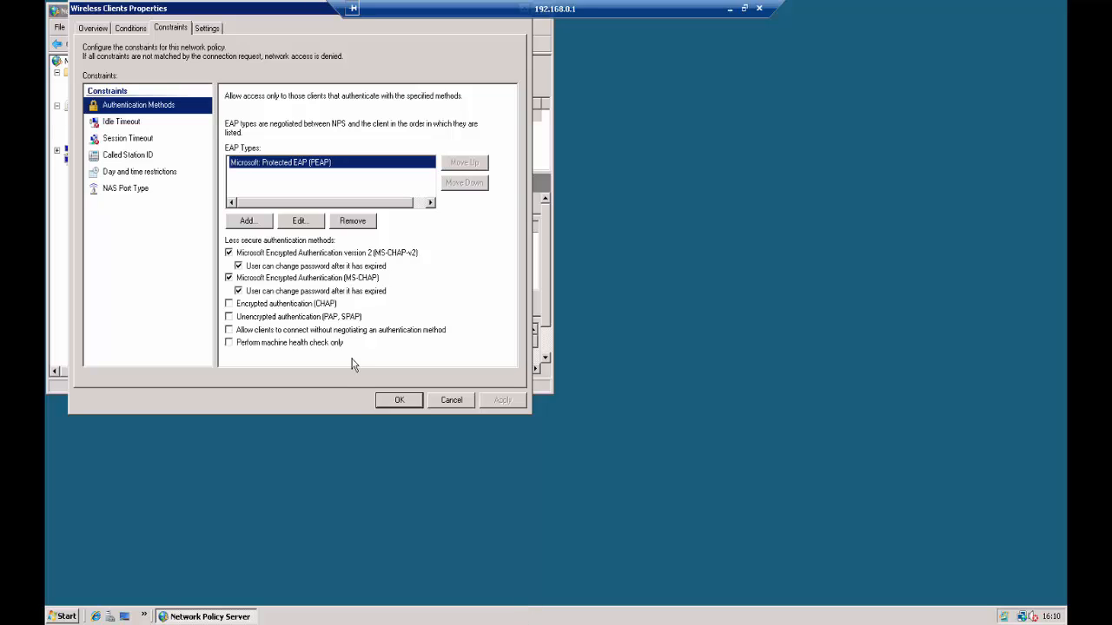
click(299, 221)
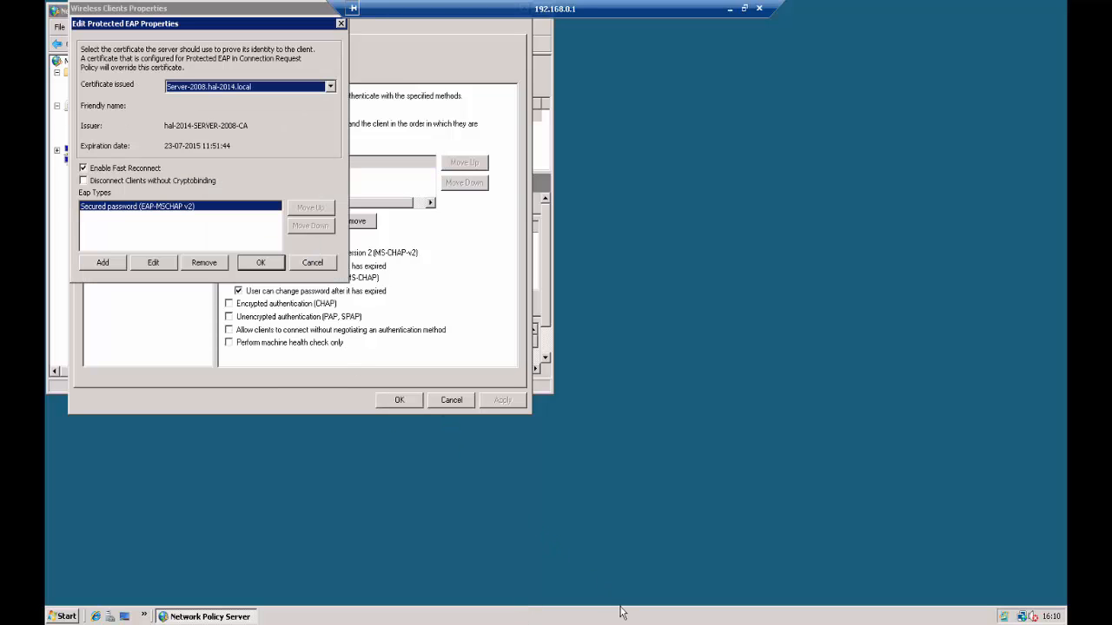
click(317, 88)
click(317, 87)
click(260, 263)
click(398, 401)
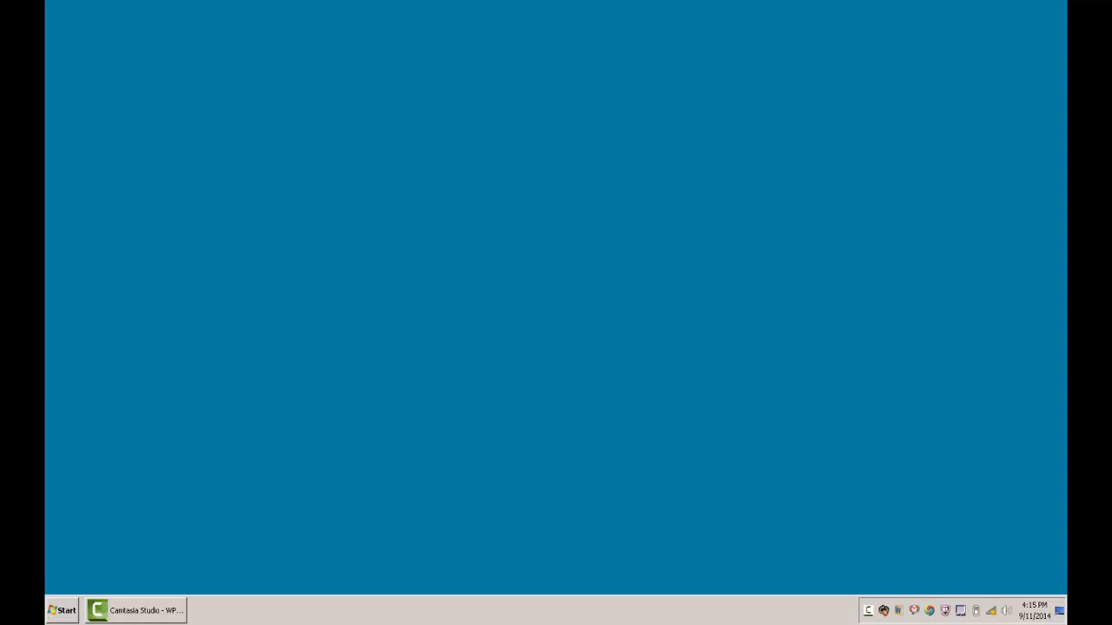
On the client computer, manually create a wireless network profile named CorpWifi with WPA2-Enterprise security and AES encryption.
click(991, 610)
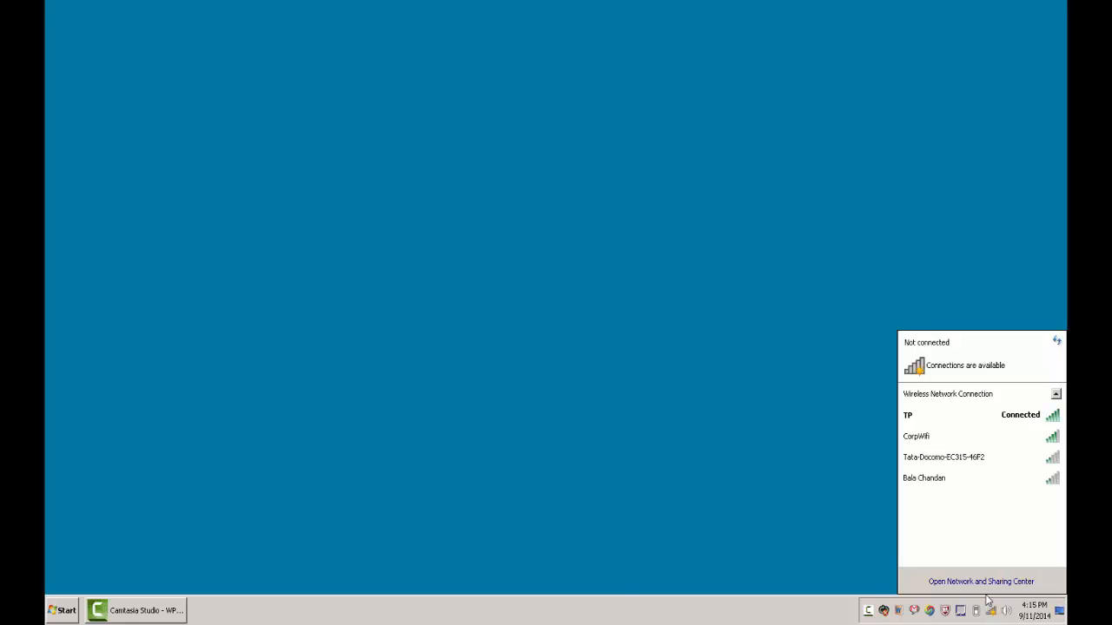
click(981, 581)
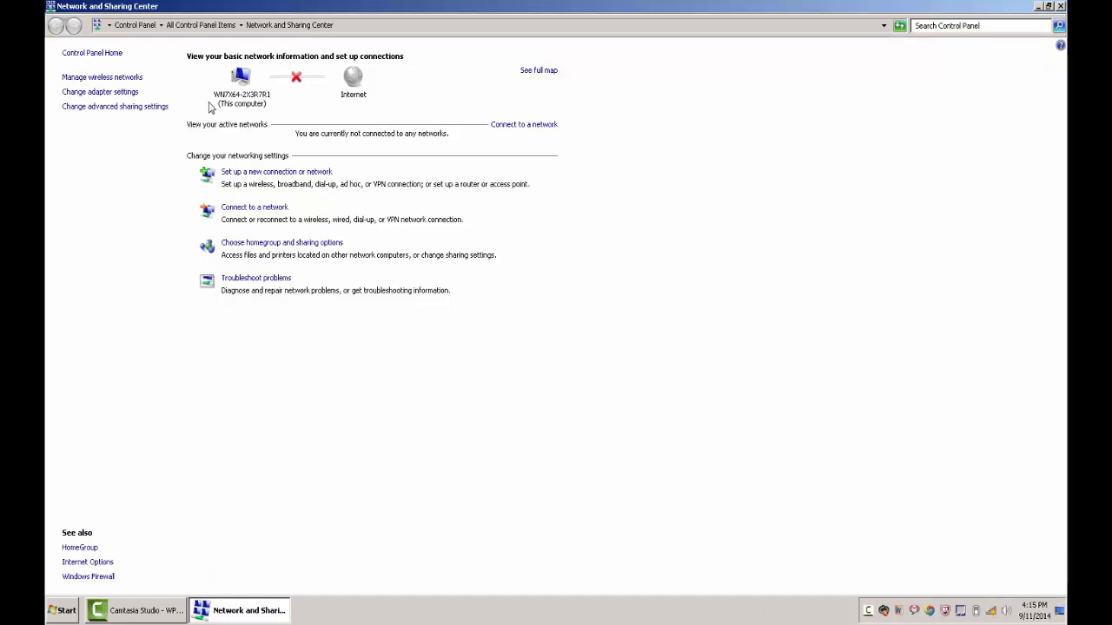
click(144, 80)
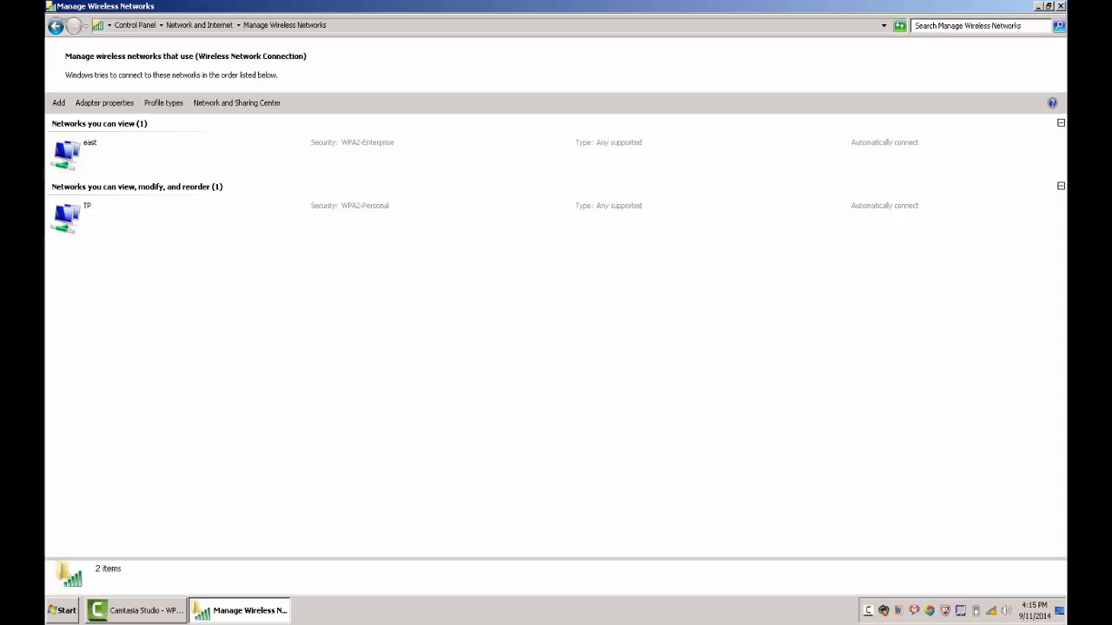
click(59, 103)
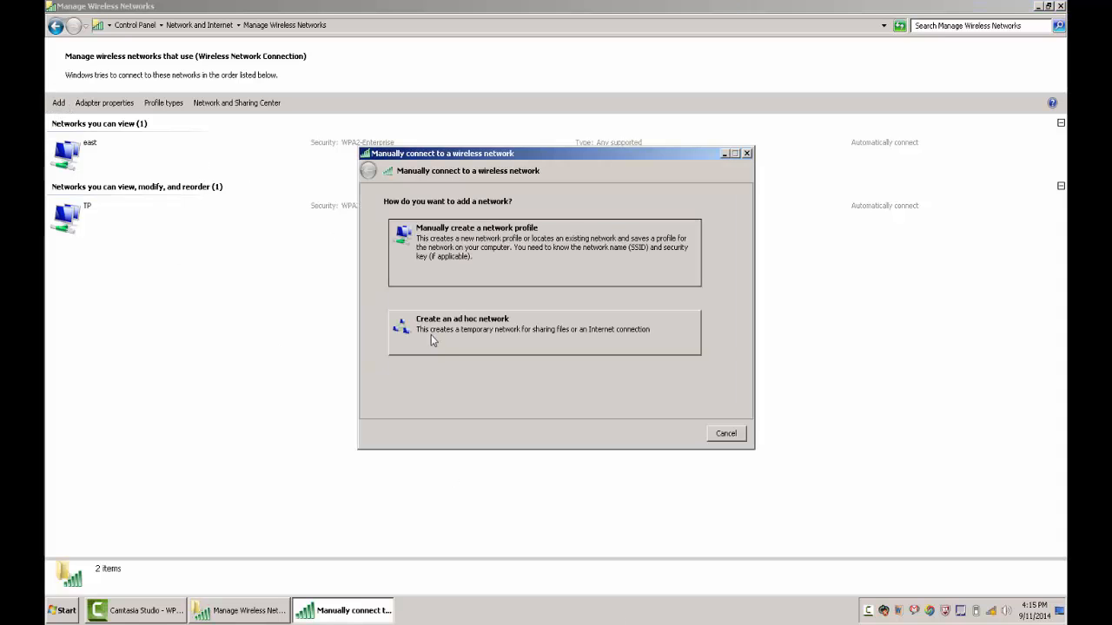
click(491, 274)
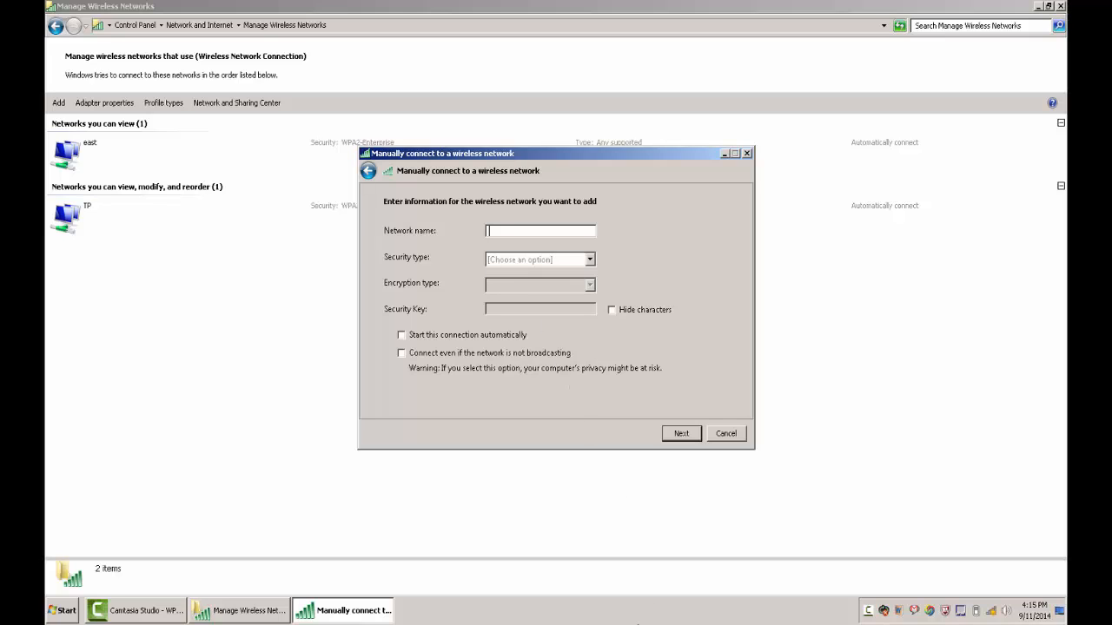
text(CorpWifi)
click(581, 259)
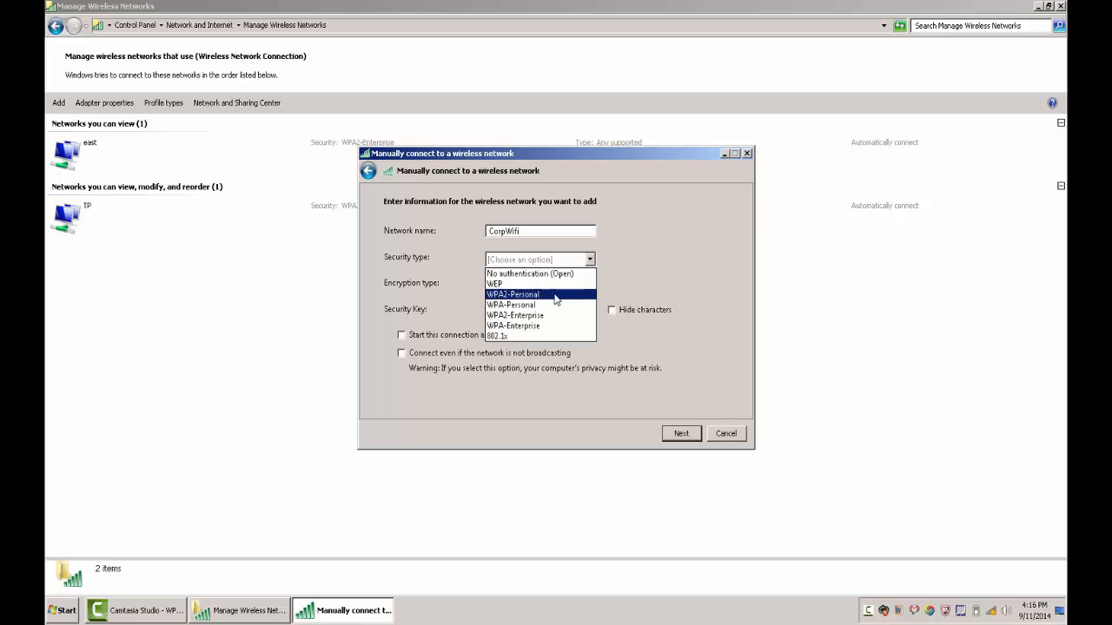
click(560, 318)
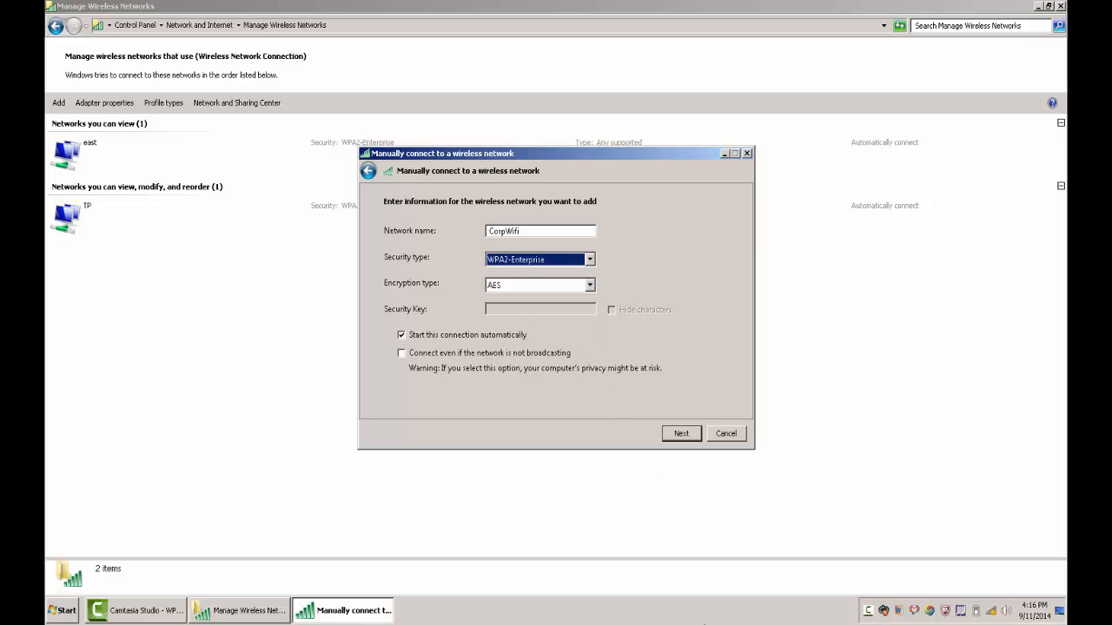
click(675, 436)
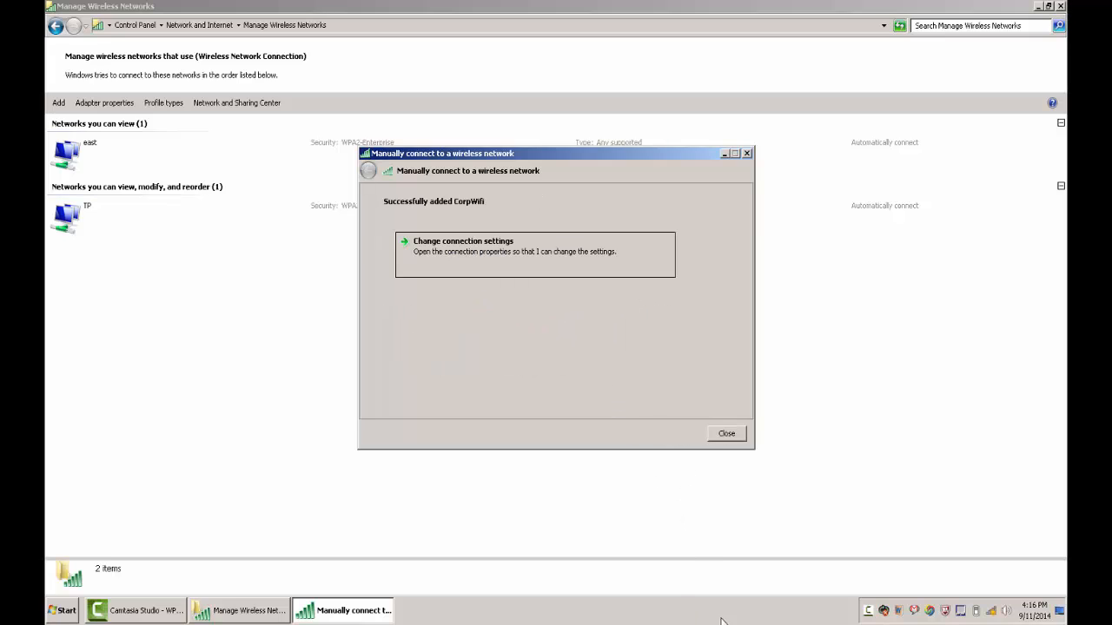
In CorpWifi's PEAP security settings, turn off server certificate validation and automatic use of the Windows logon name and password.
click(465, 243)
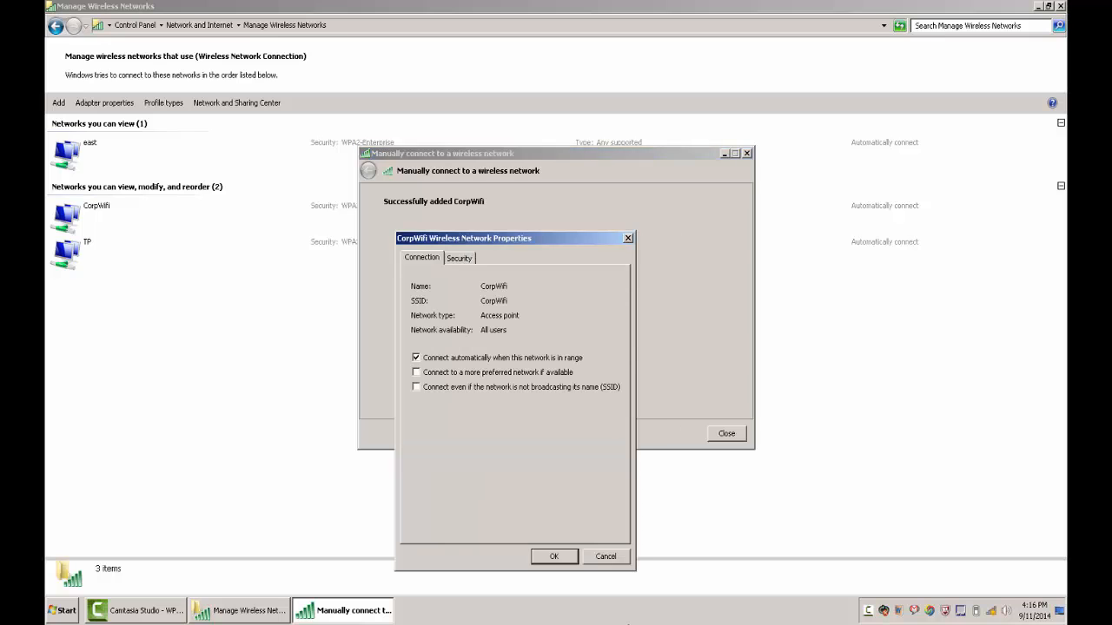
click(459, 258)
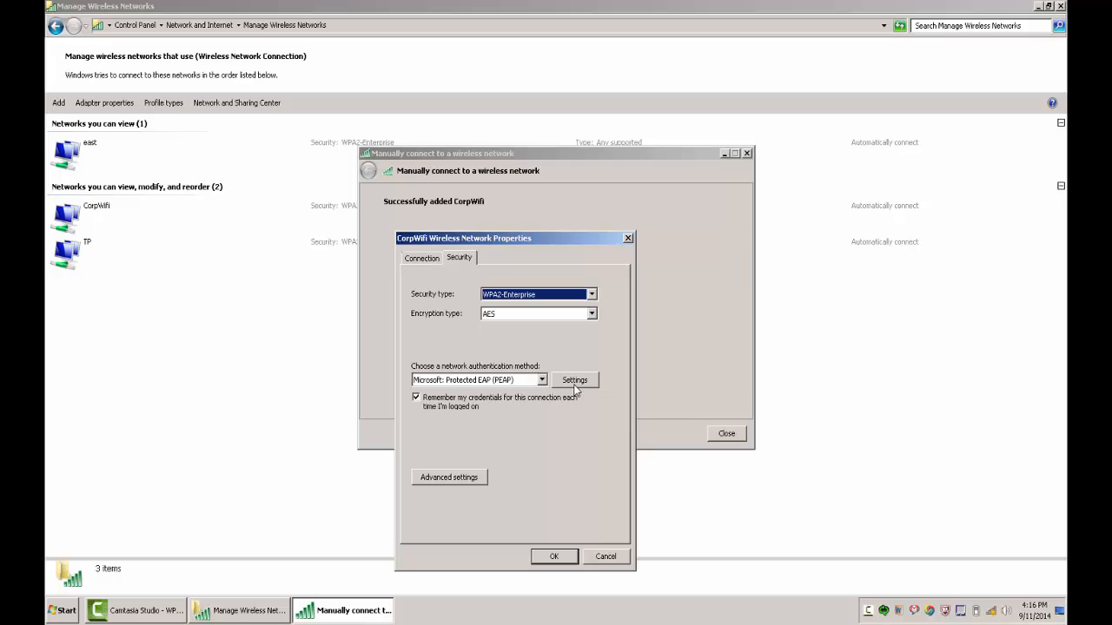
click(573, 388)
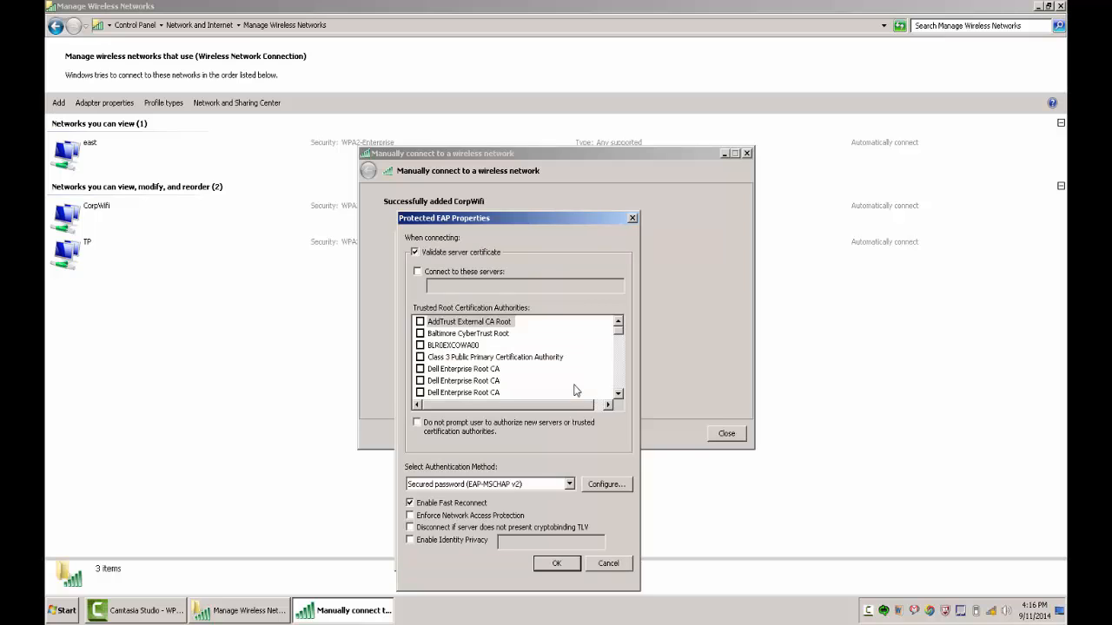
click(491, 251)
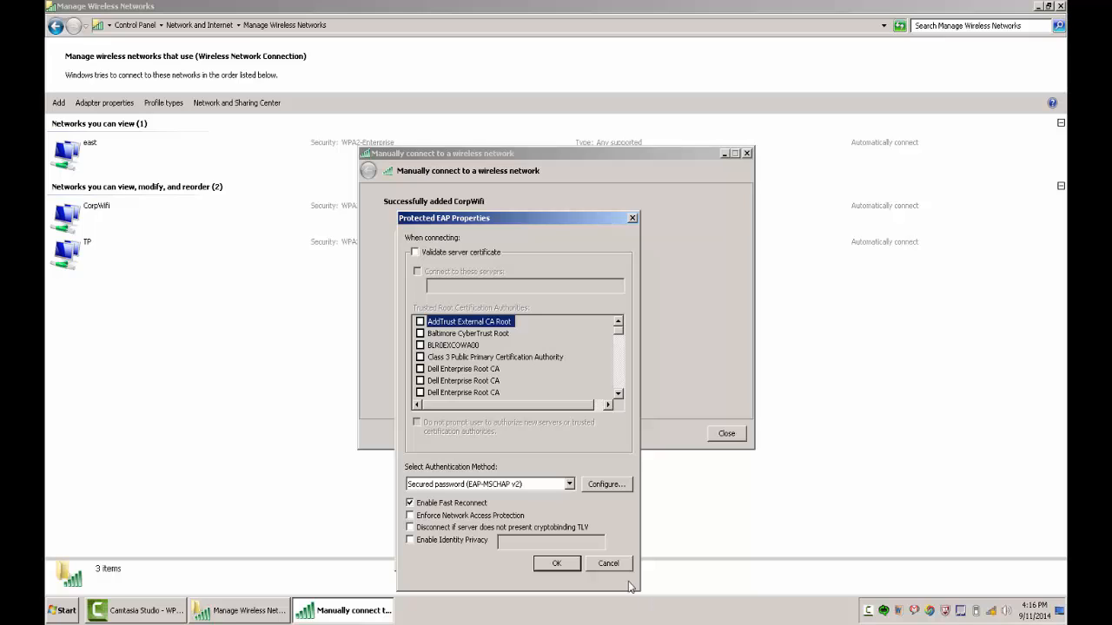
click(591, 489)
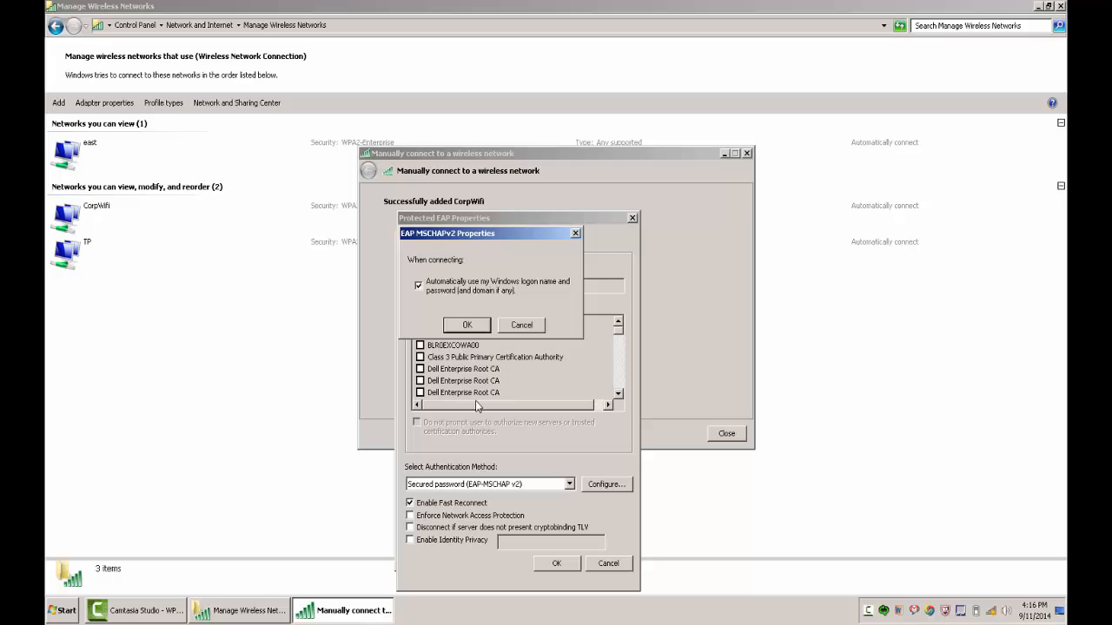
click(419, 286)
click(455, 326)
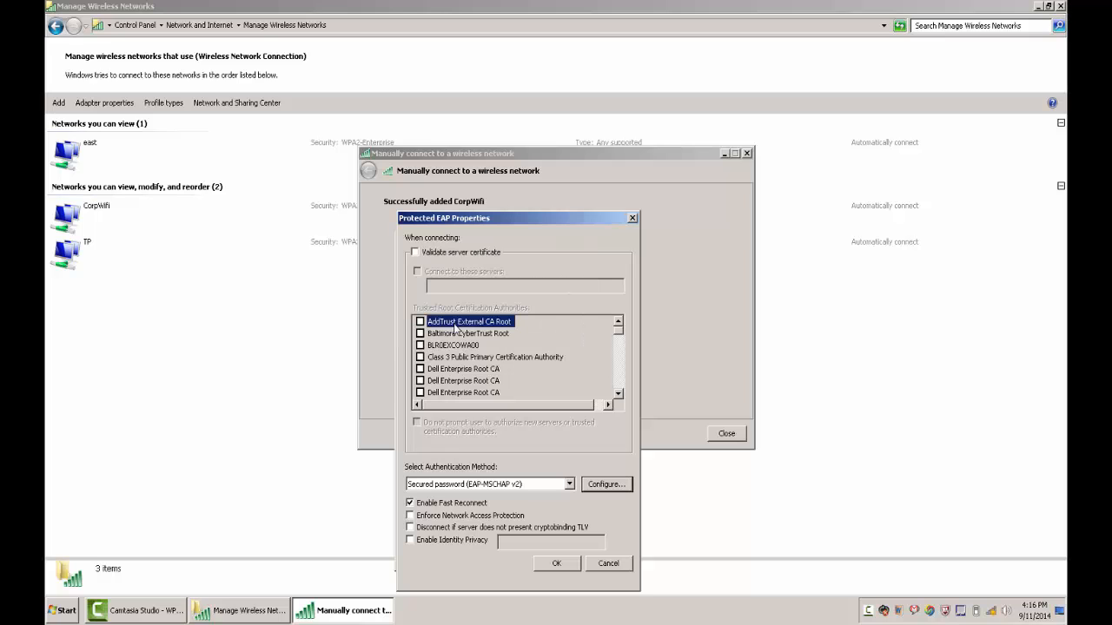
click(563, 563)
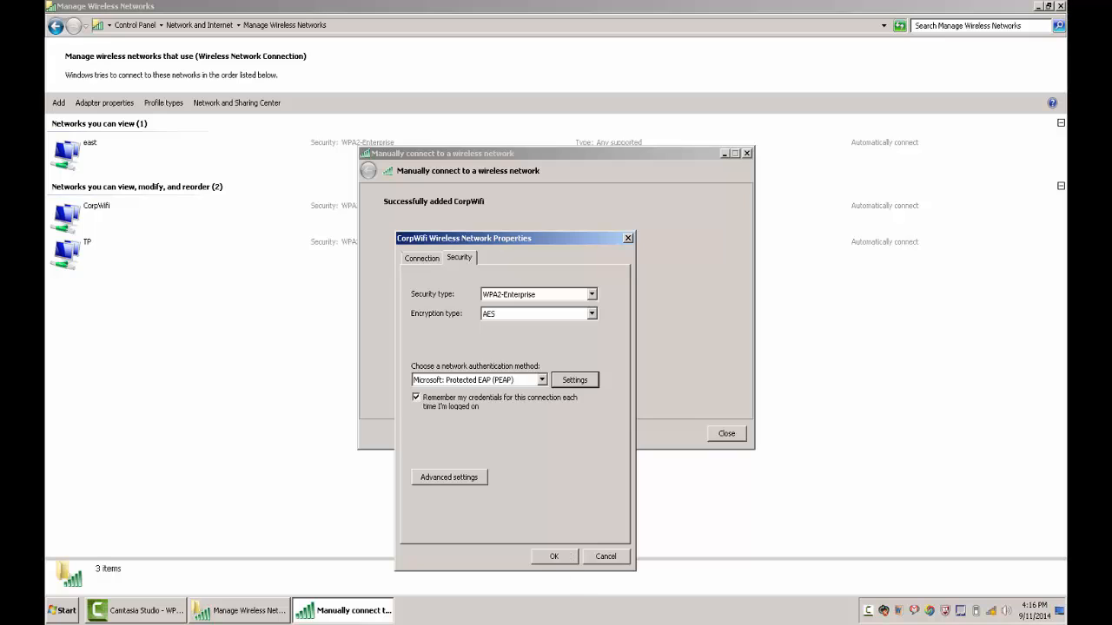
In CorpWifi's advanced 802.1X settings, enable a specified authentication mode and set it to User authentication.
click(482, 480)
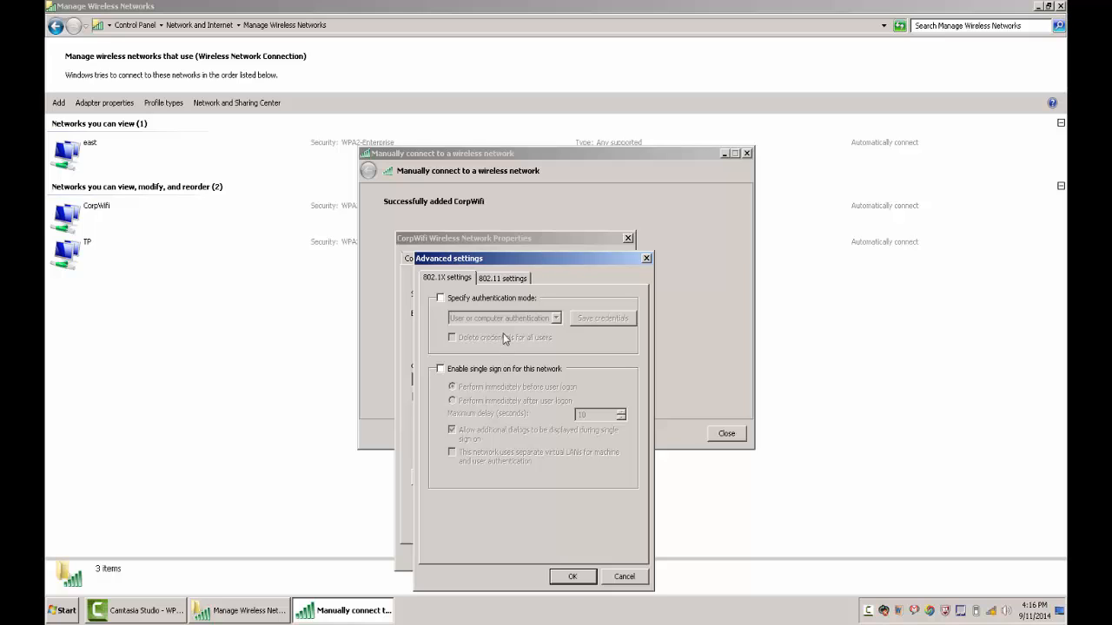
click(504, 300)
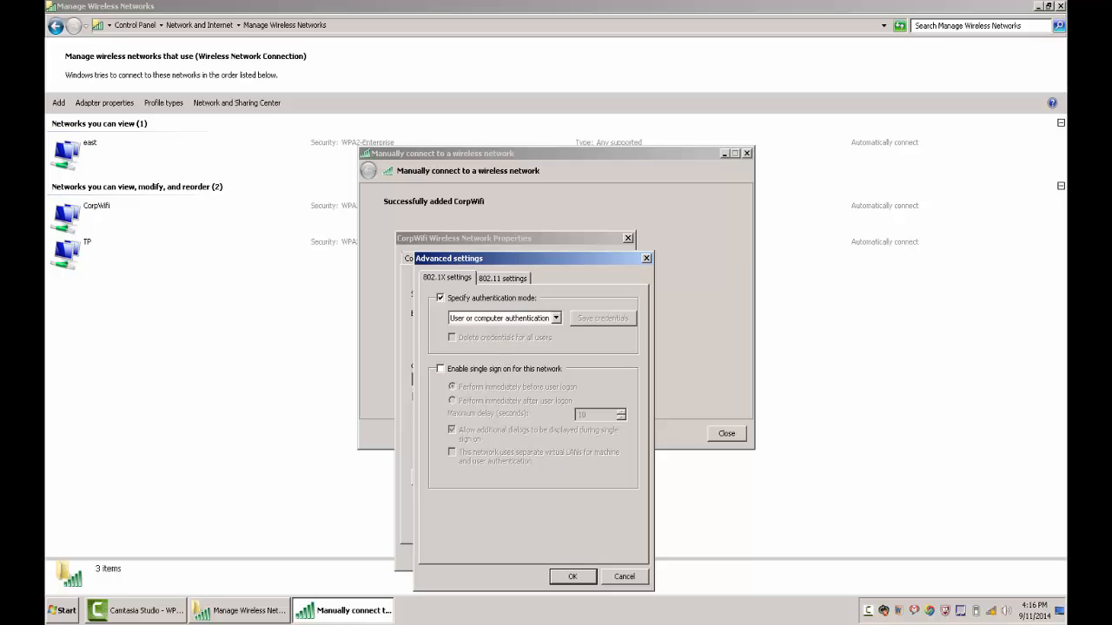
click(488, 320)
click(479, 348)
Save the domain user's name and account password as CorpWifi's credentials, and accept all the profile's settings.
click(591, 322)
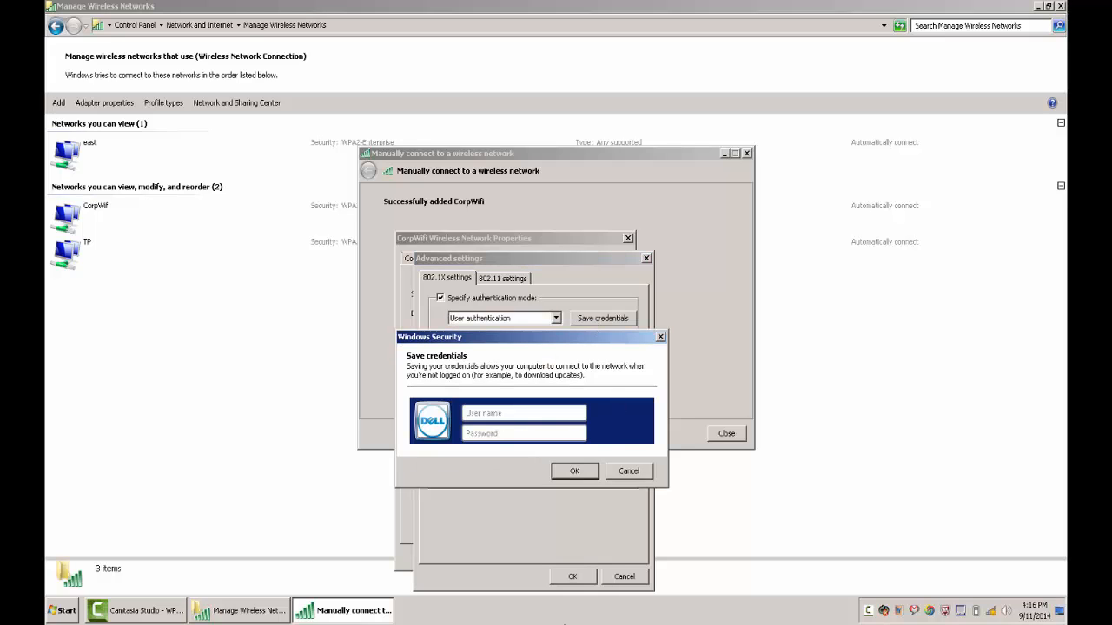
text(user-1)
key(Tab)
text(pass)
click(578, 471)
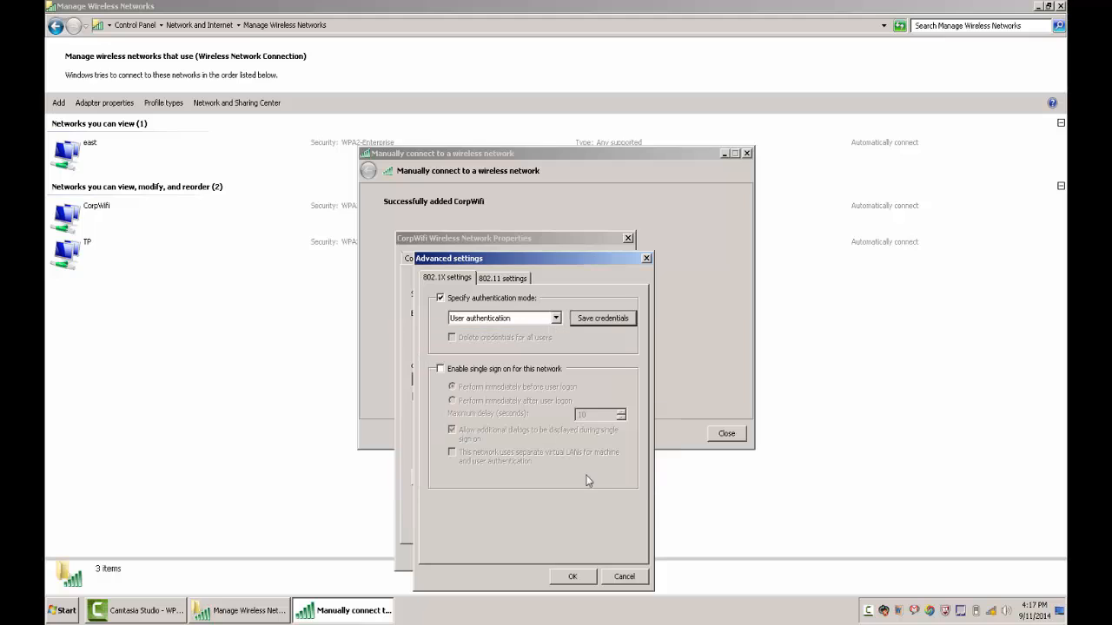
click(584, 578)
click(554, 556)
click(726, 434)
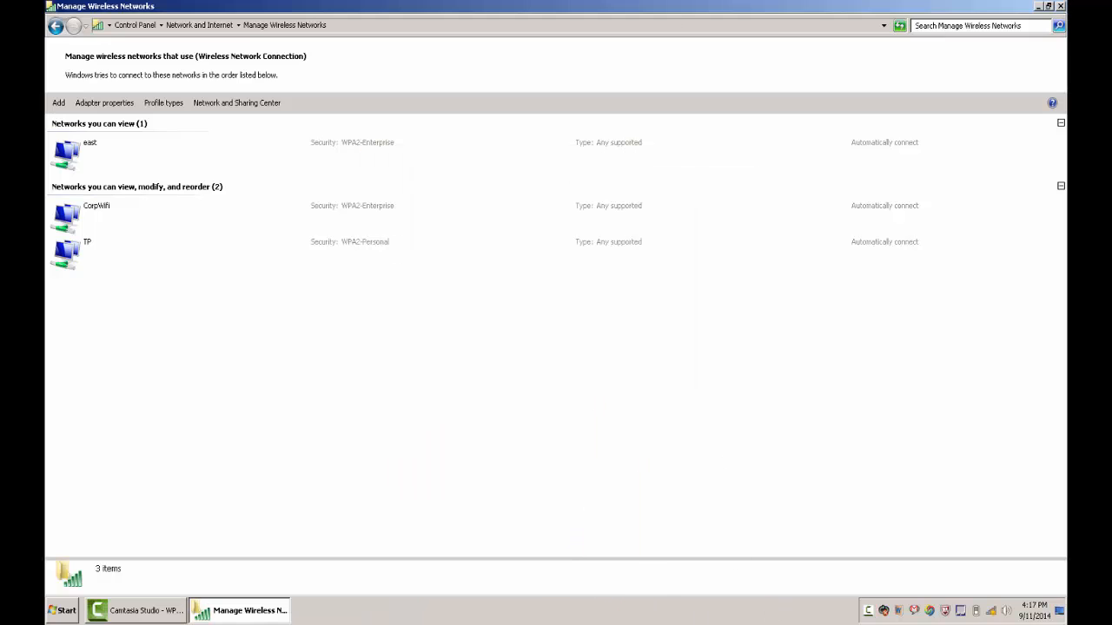
Connect the client to the CorpWifi wireless network and check its connection status.
click(990, 611)
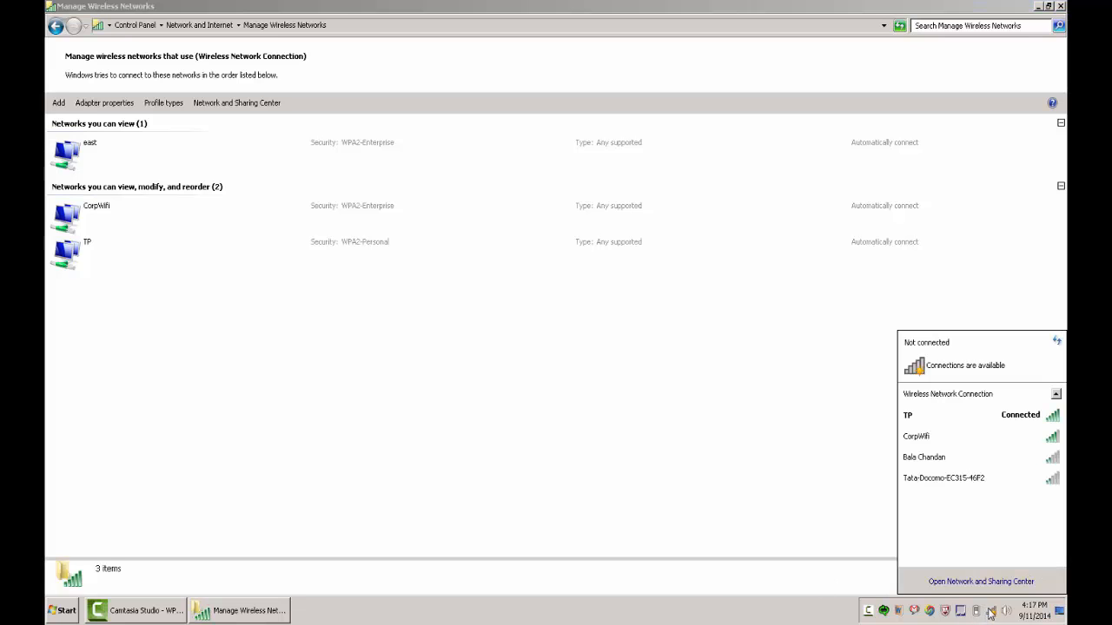
double_click(963, 440)
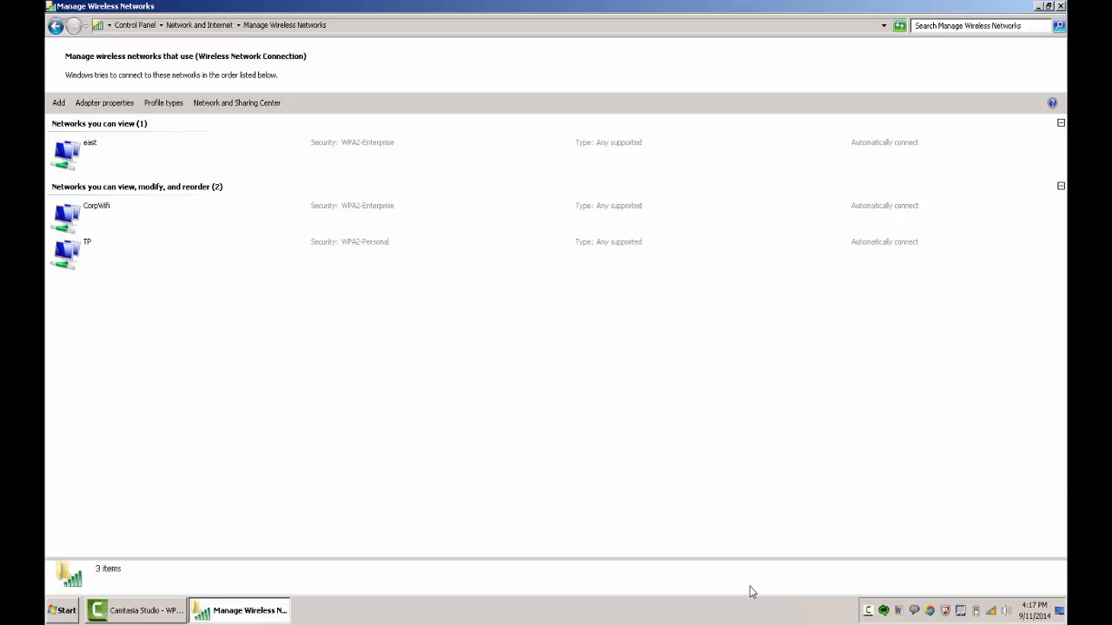
click(990, 611)
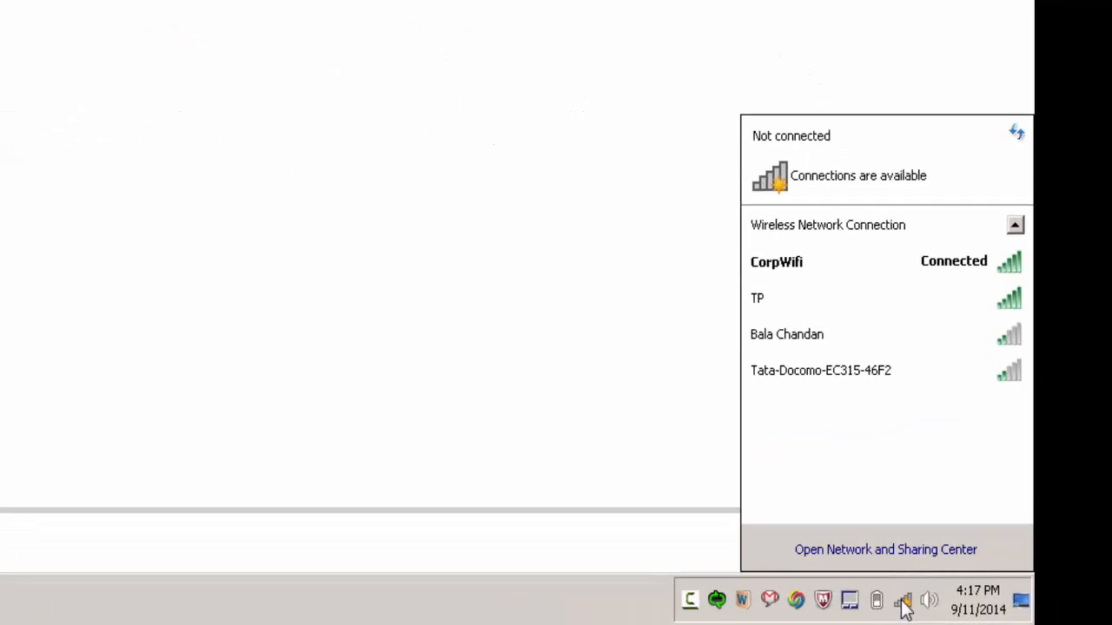